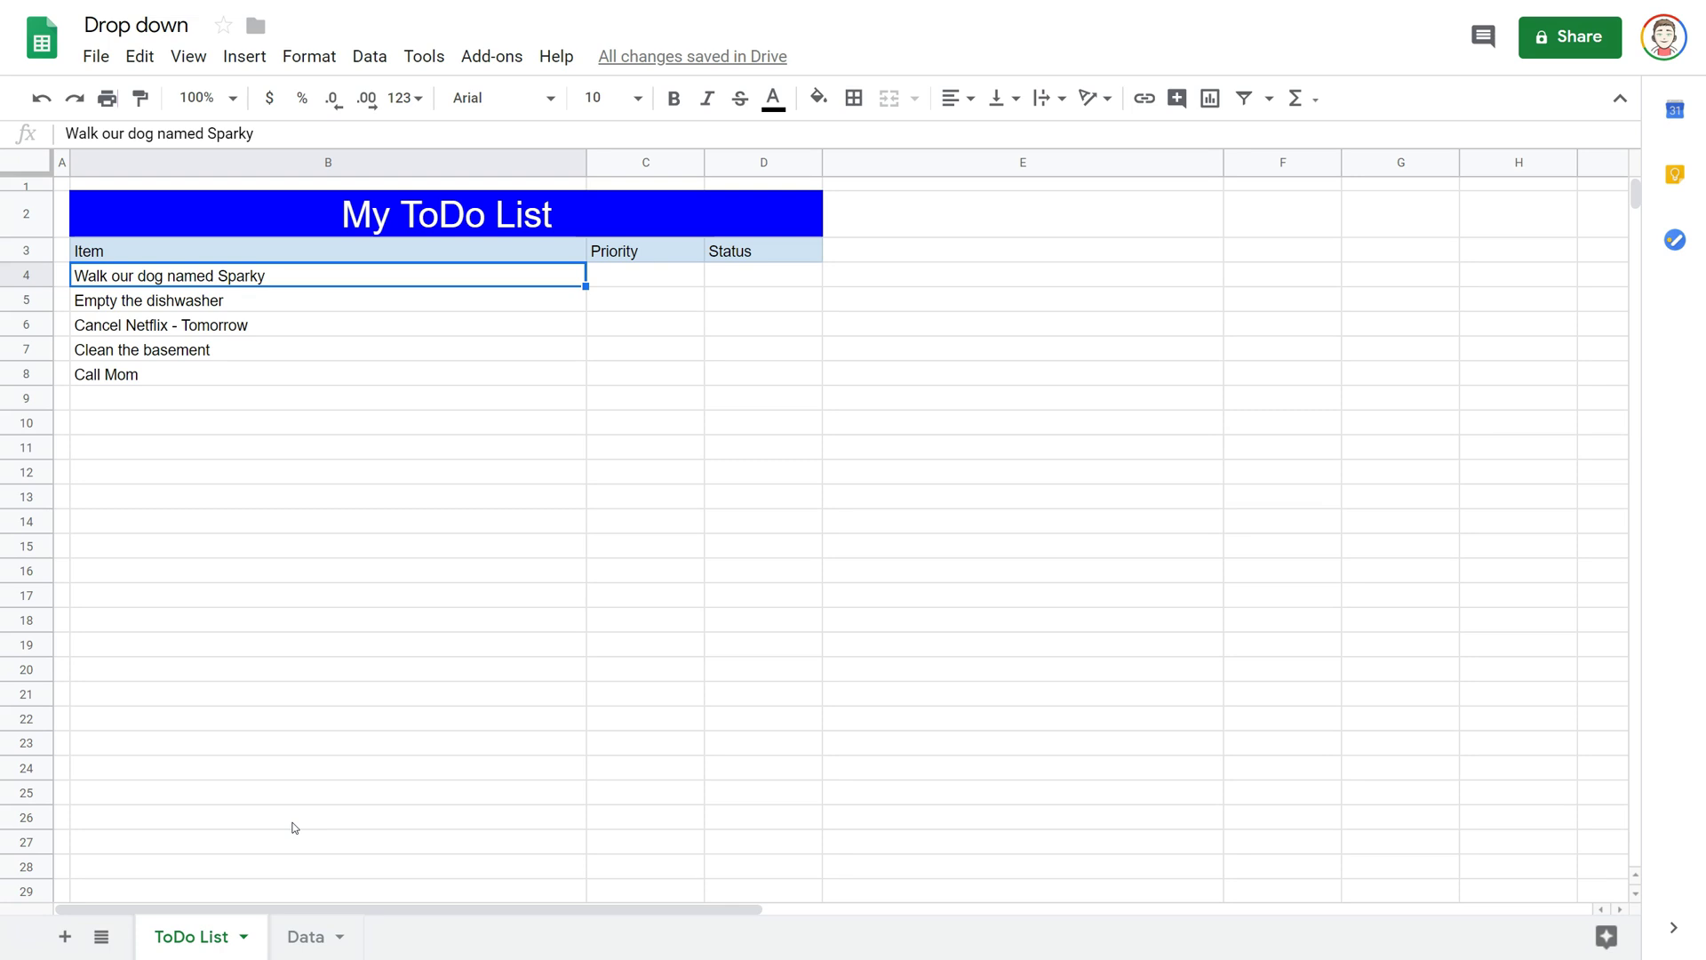
- Add a Low, Medium, High list-of-items validation to C4 with help text shown
click(645, 275)
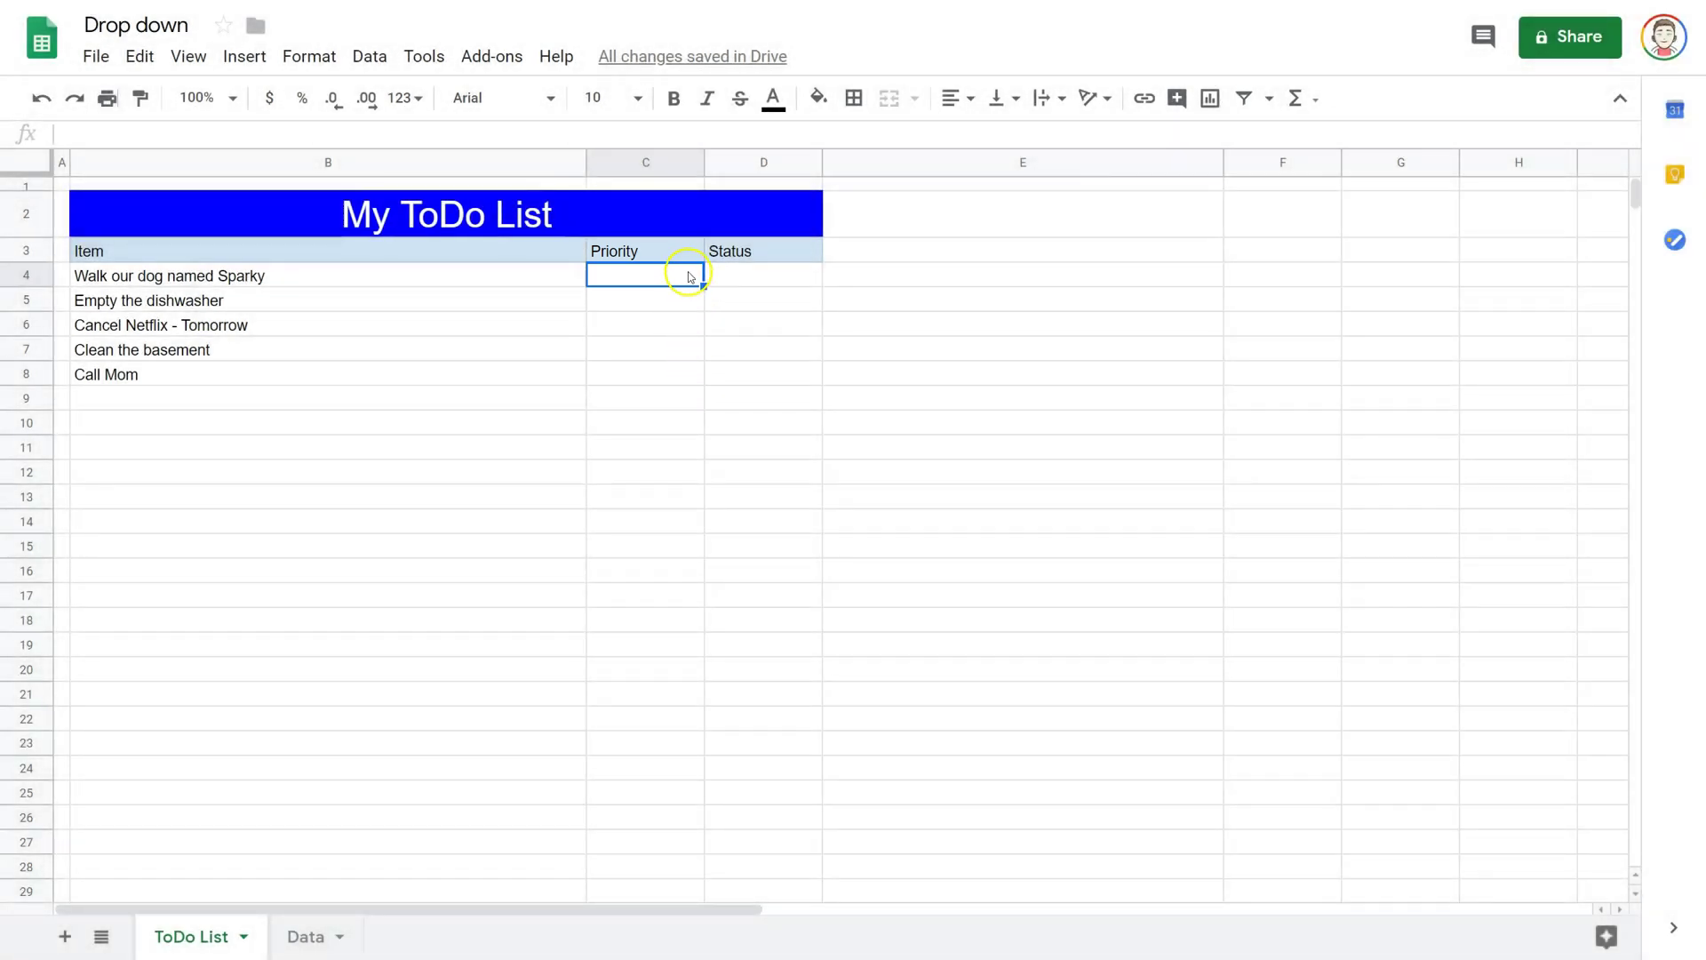
right_click(687, 280)
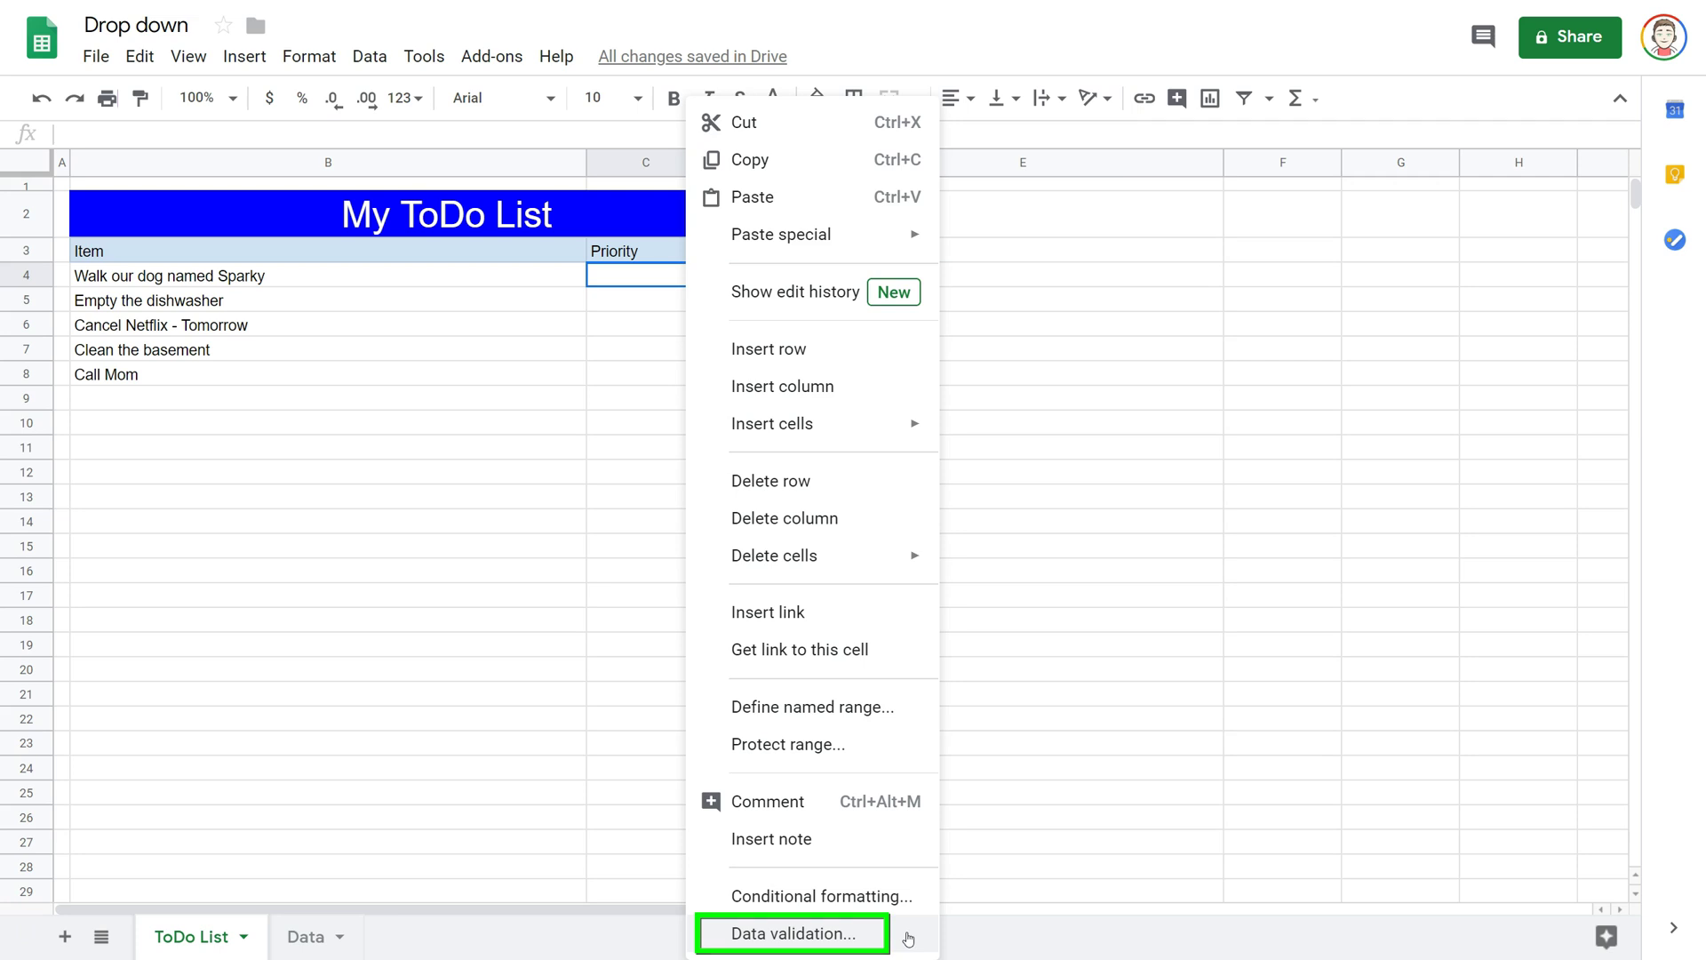
click(907, 935)
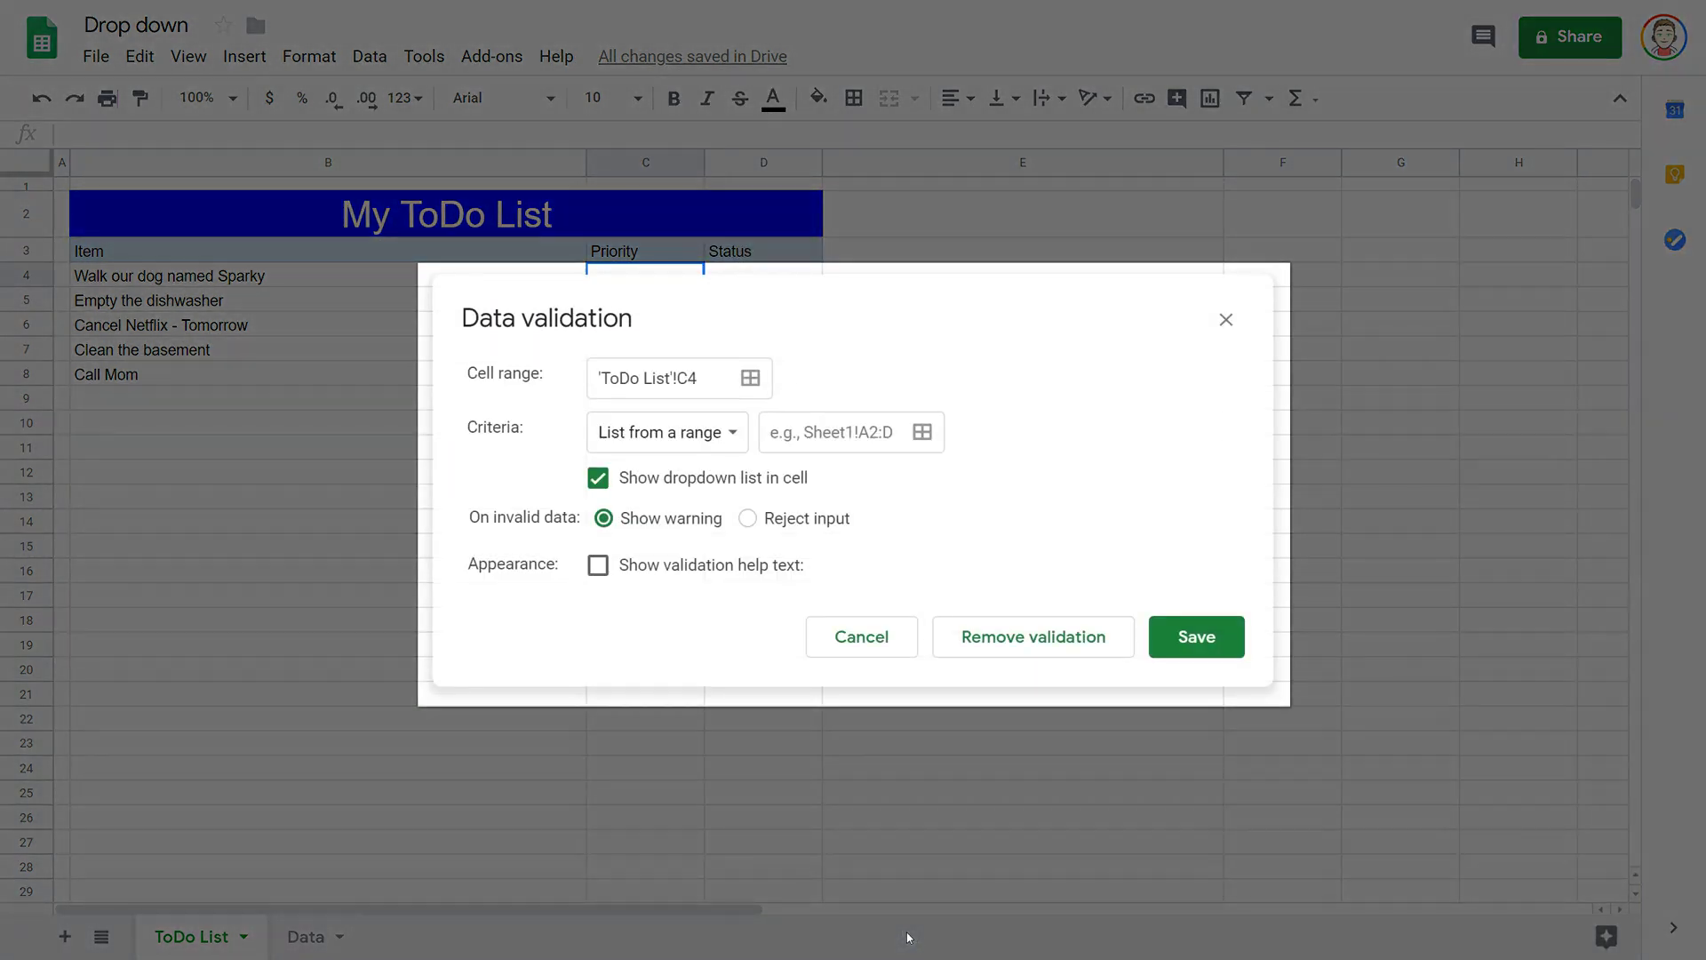
click(887, 952)
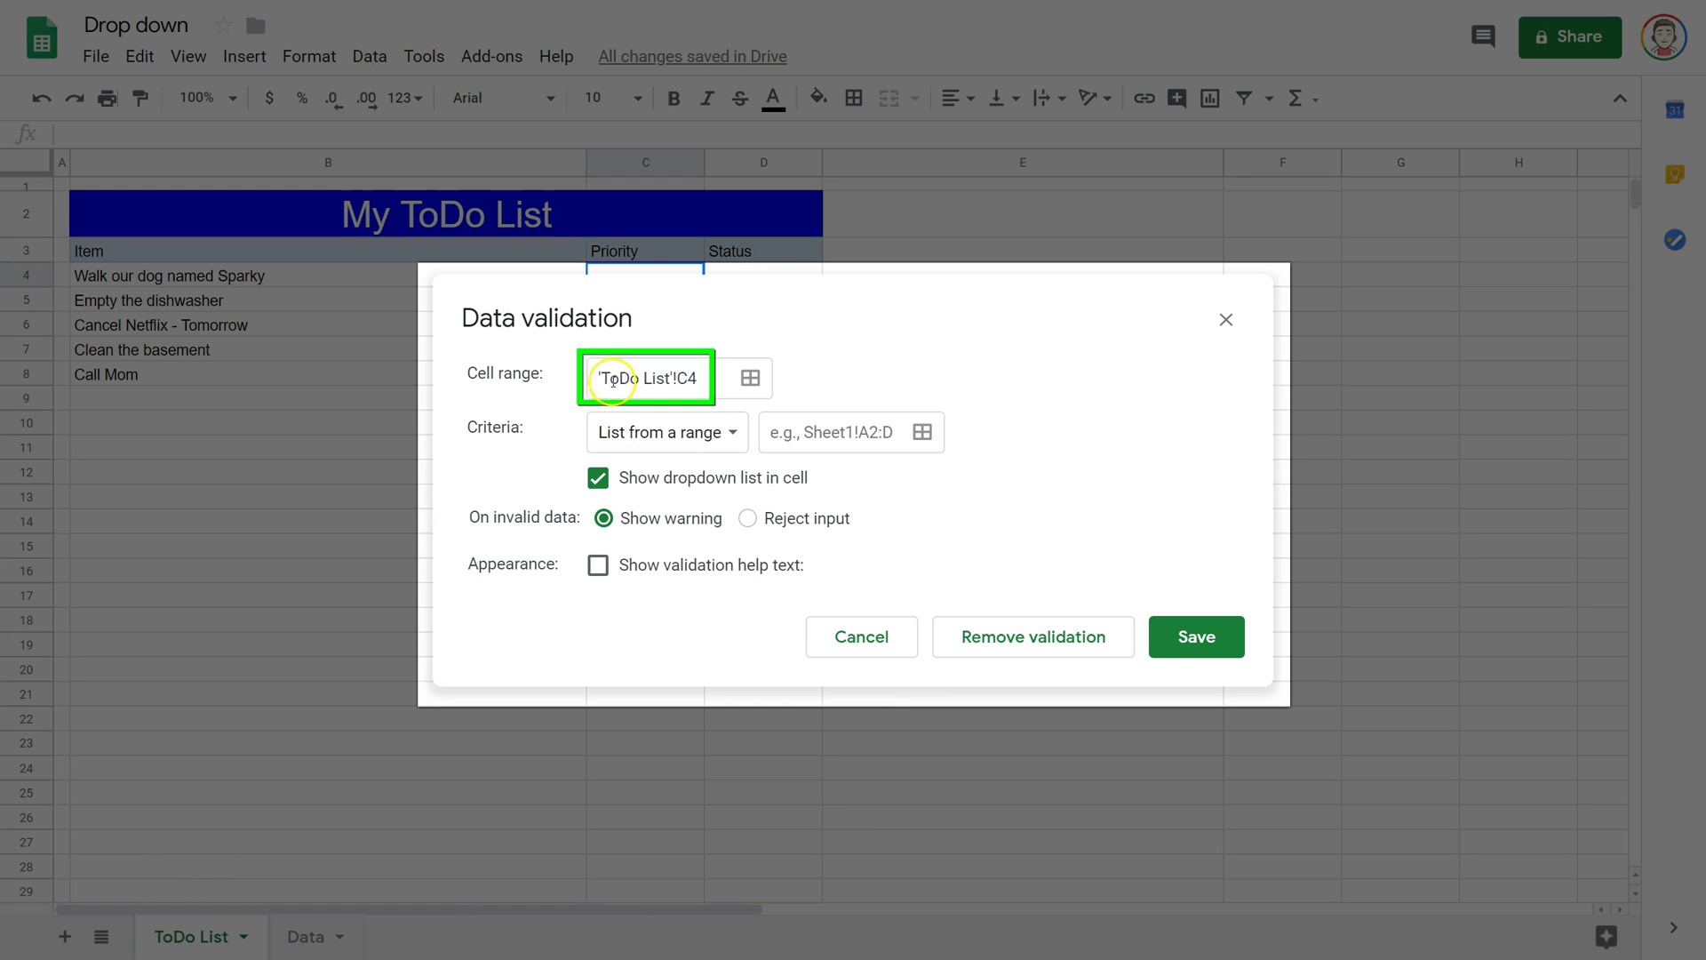
click(734, 432)
click(722, 474)
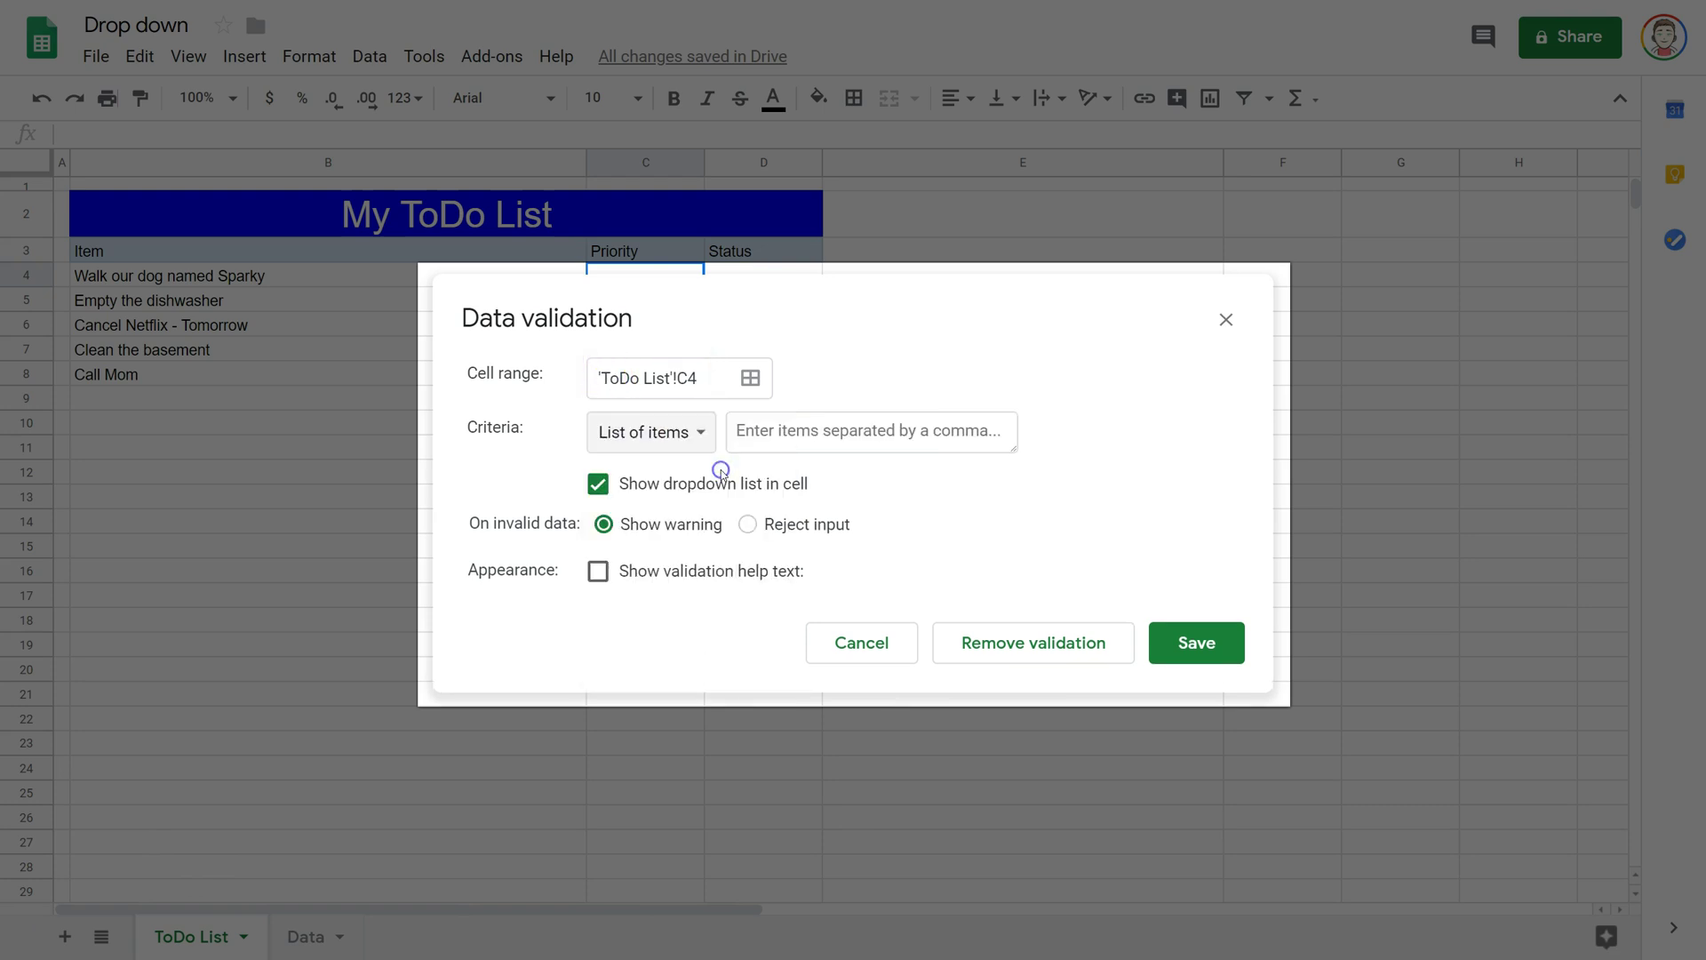
click(769, 441)
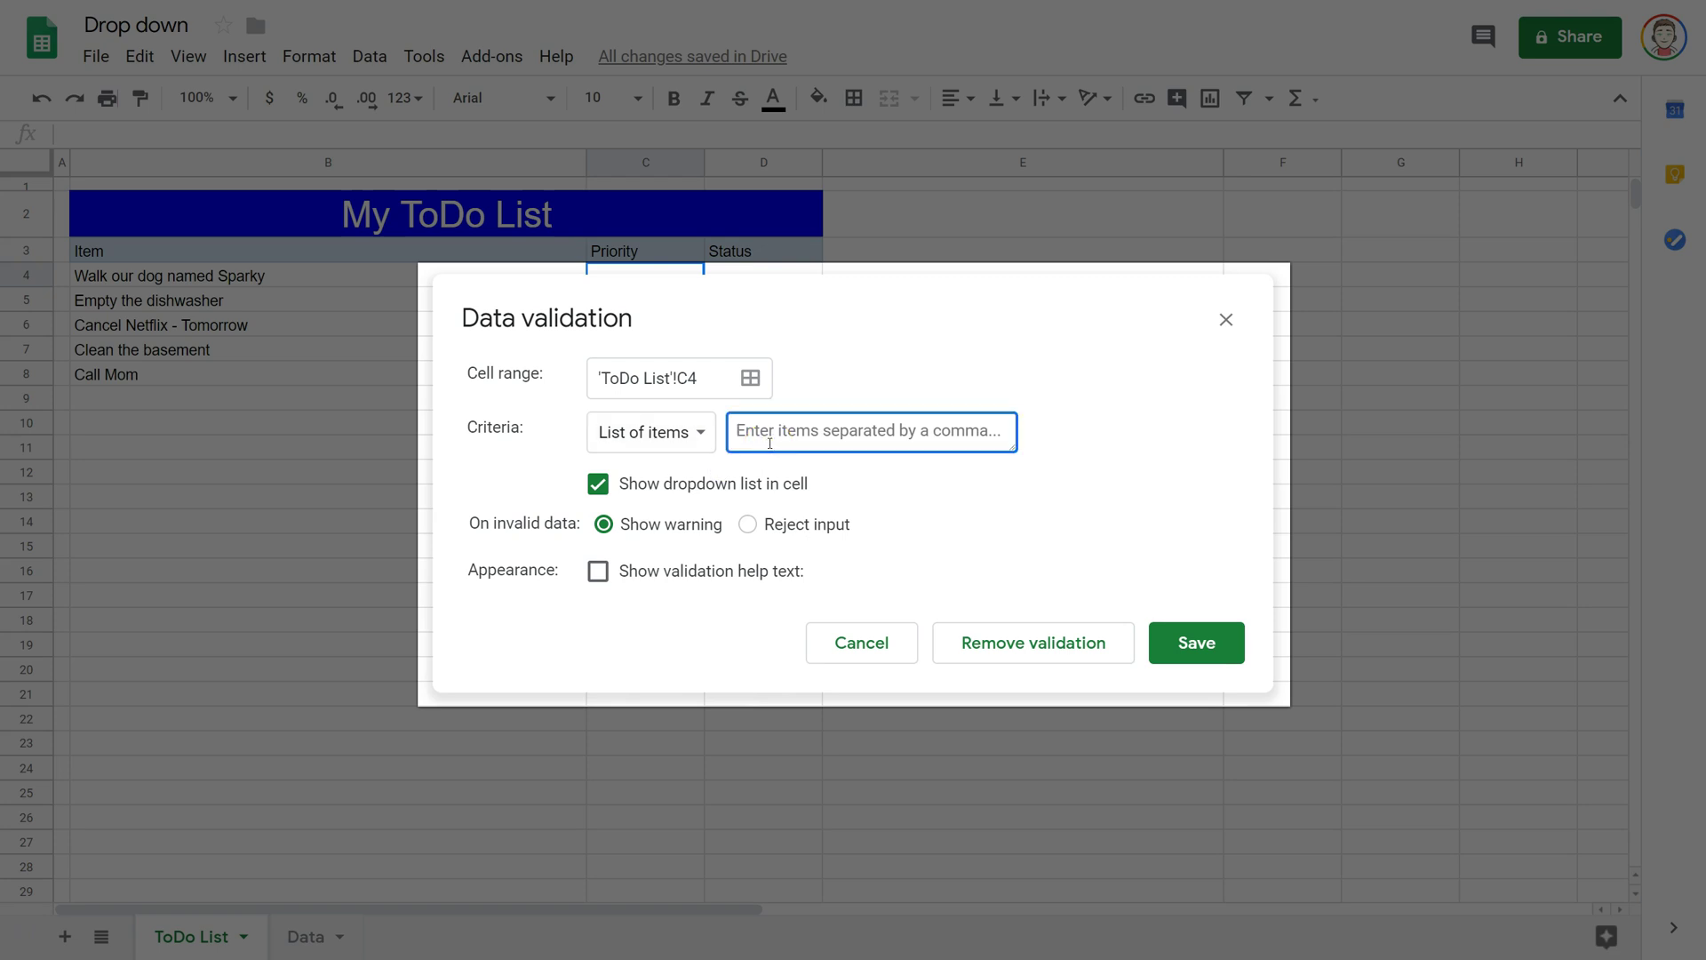
text(Low, Medium, High)
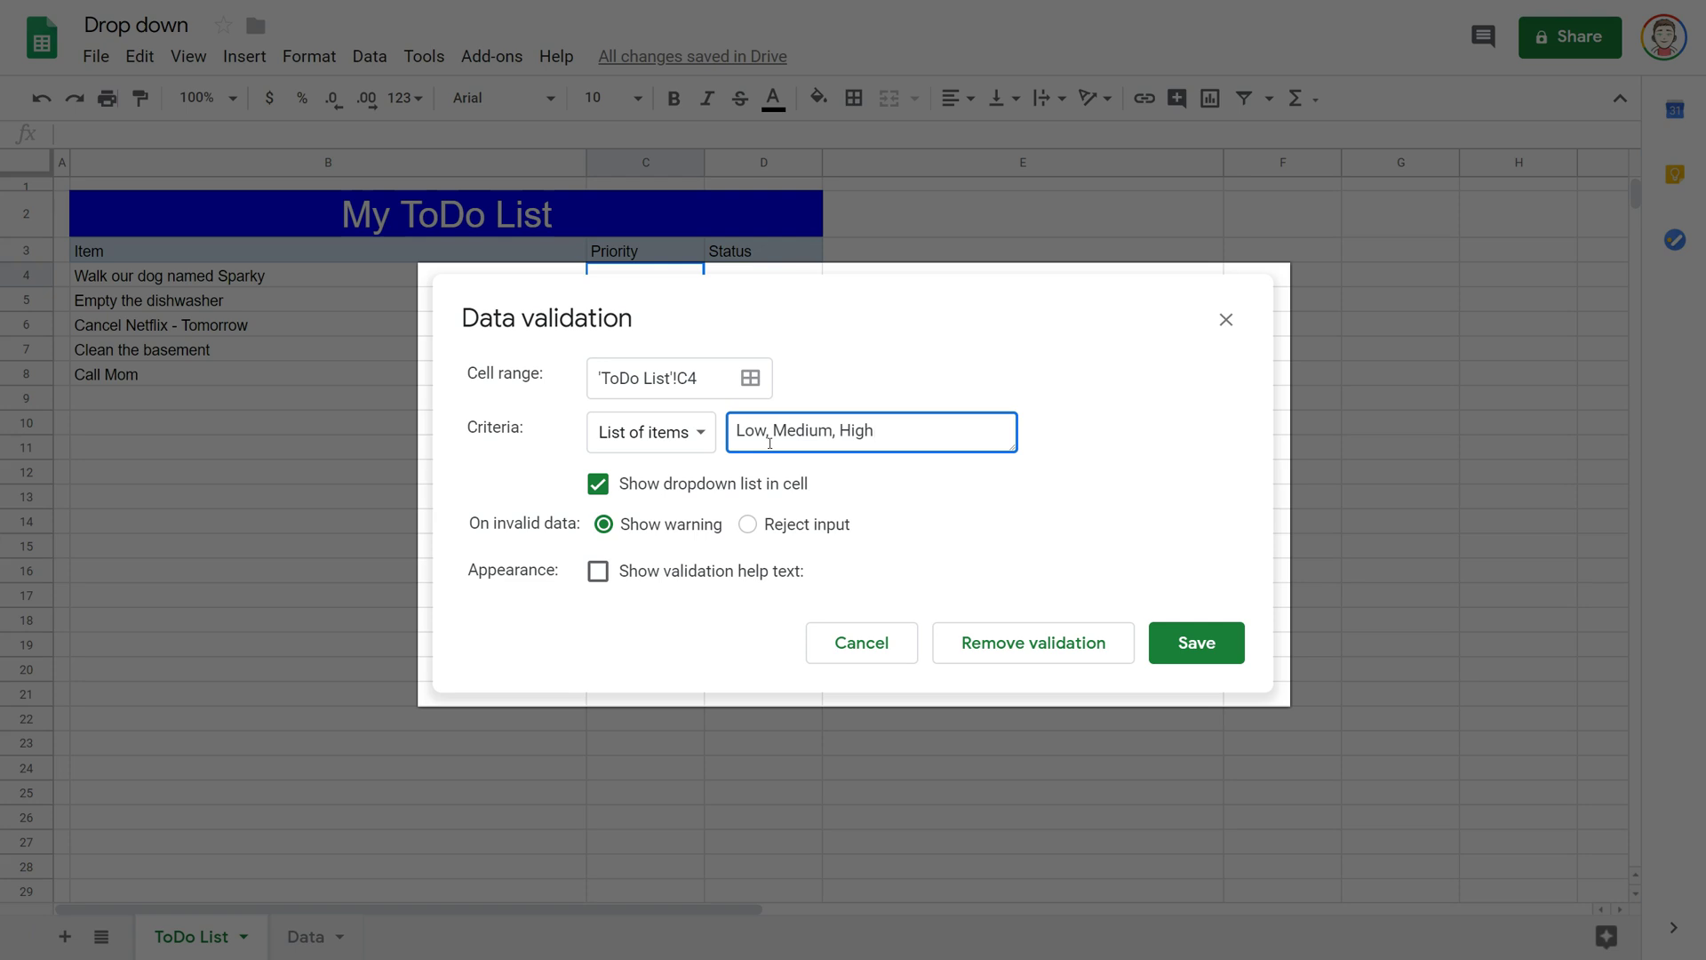
click(633, 510)
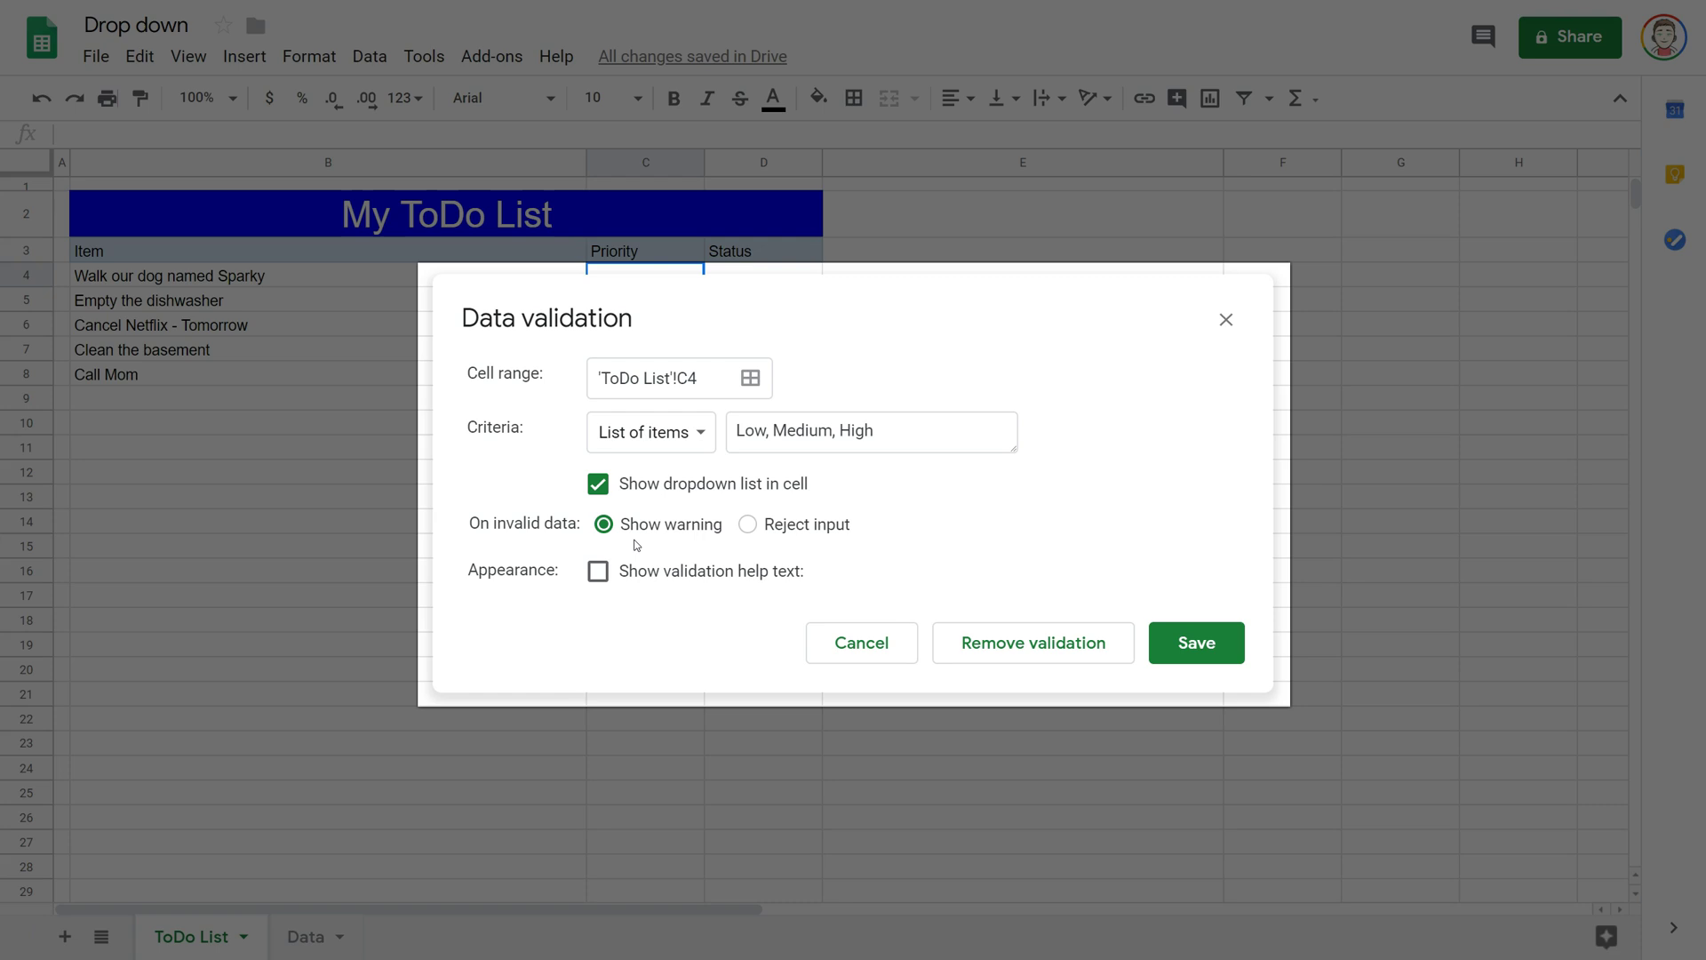
click(597, 572)
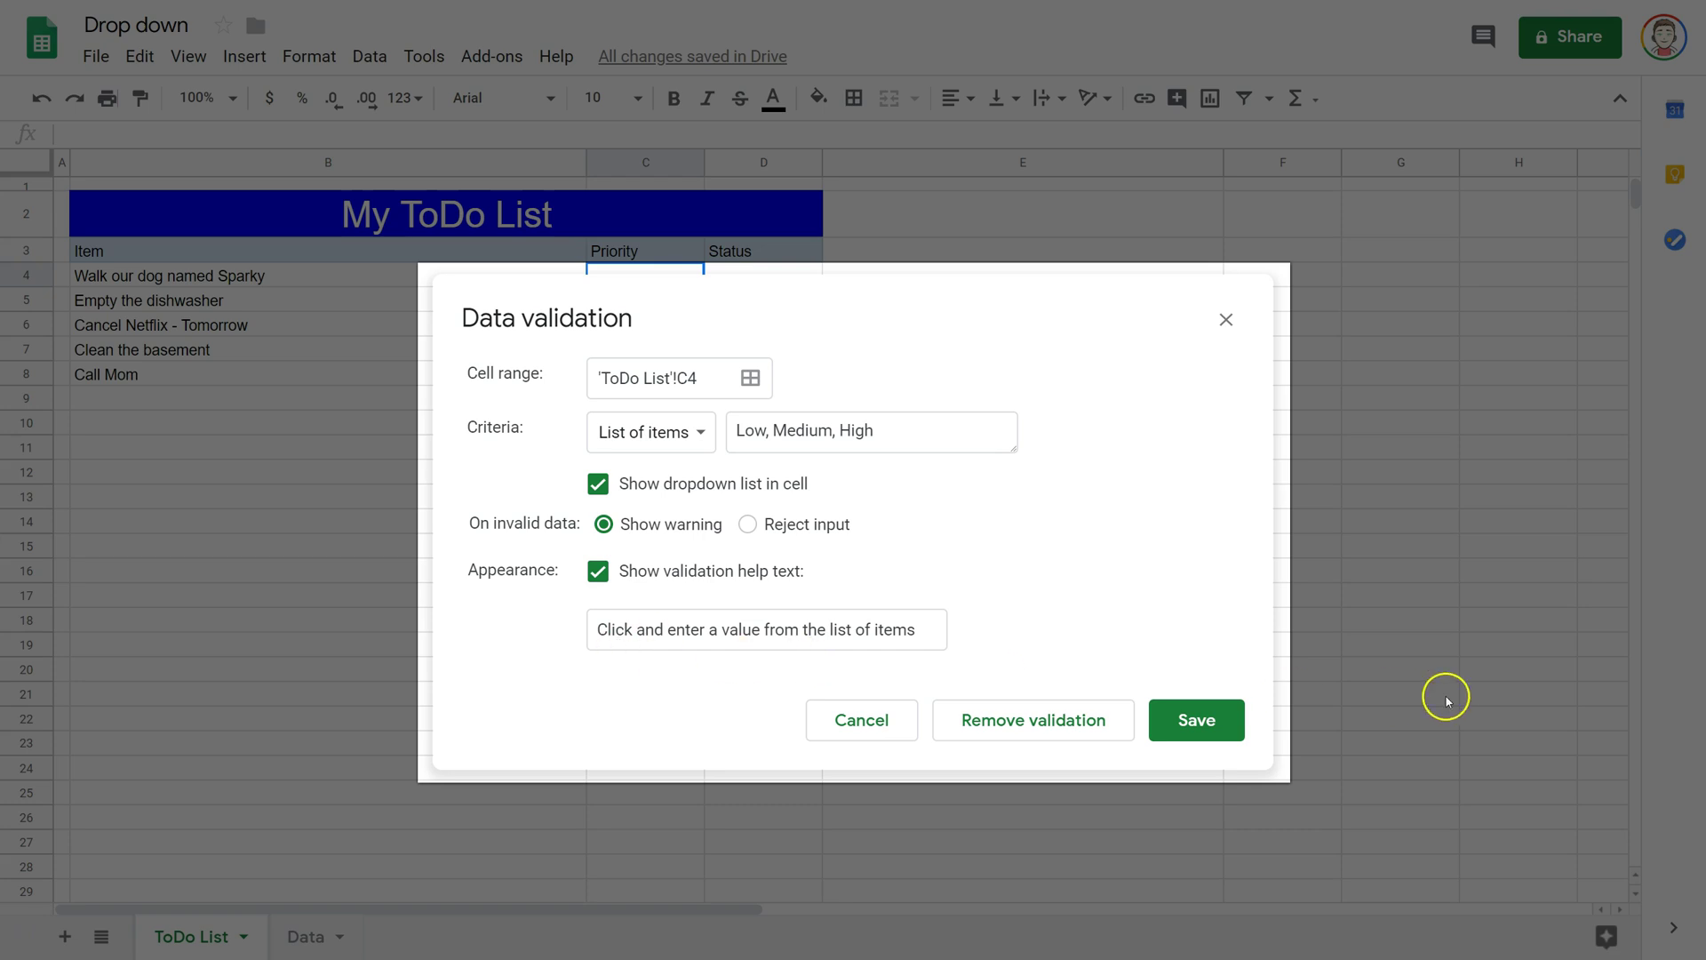
click(1197, 722)
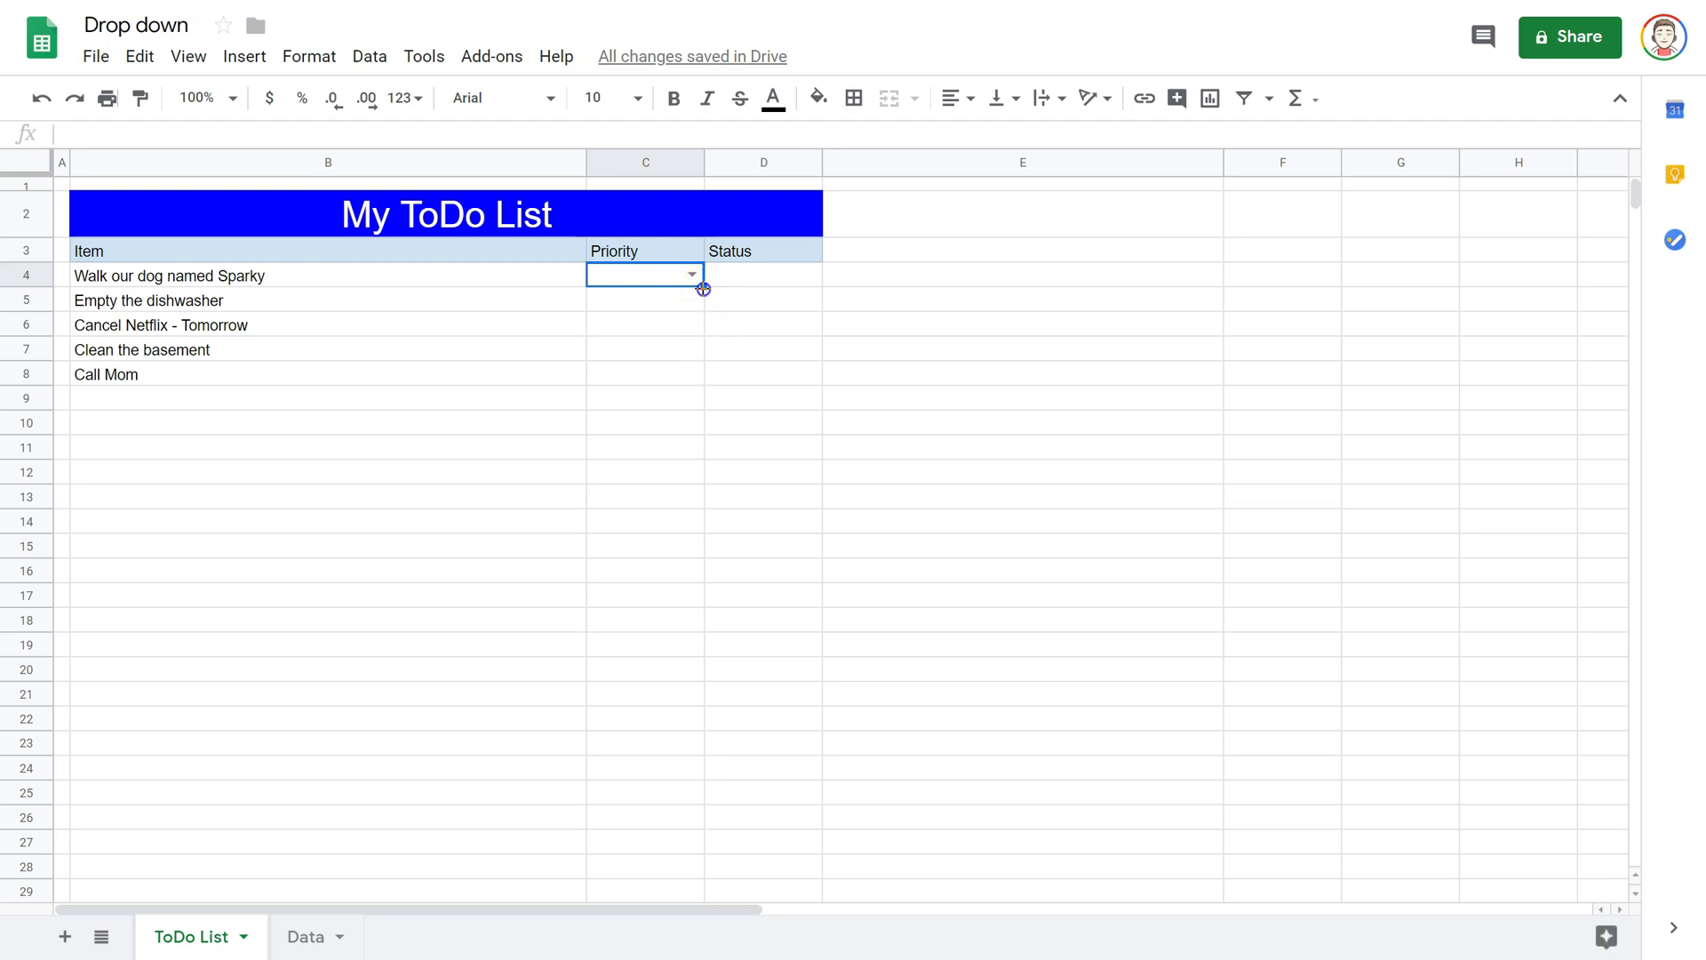
- Fill C4's Priority dropdown down through C8
drag(703, 289, 693, 377)
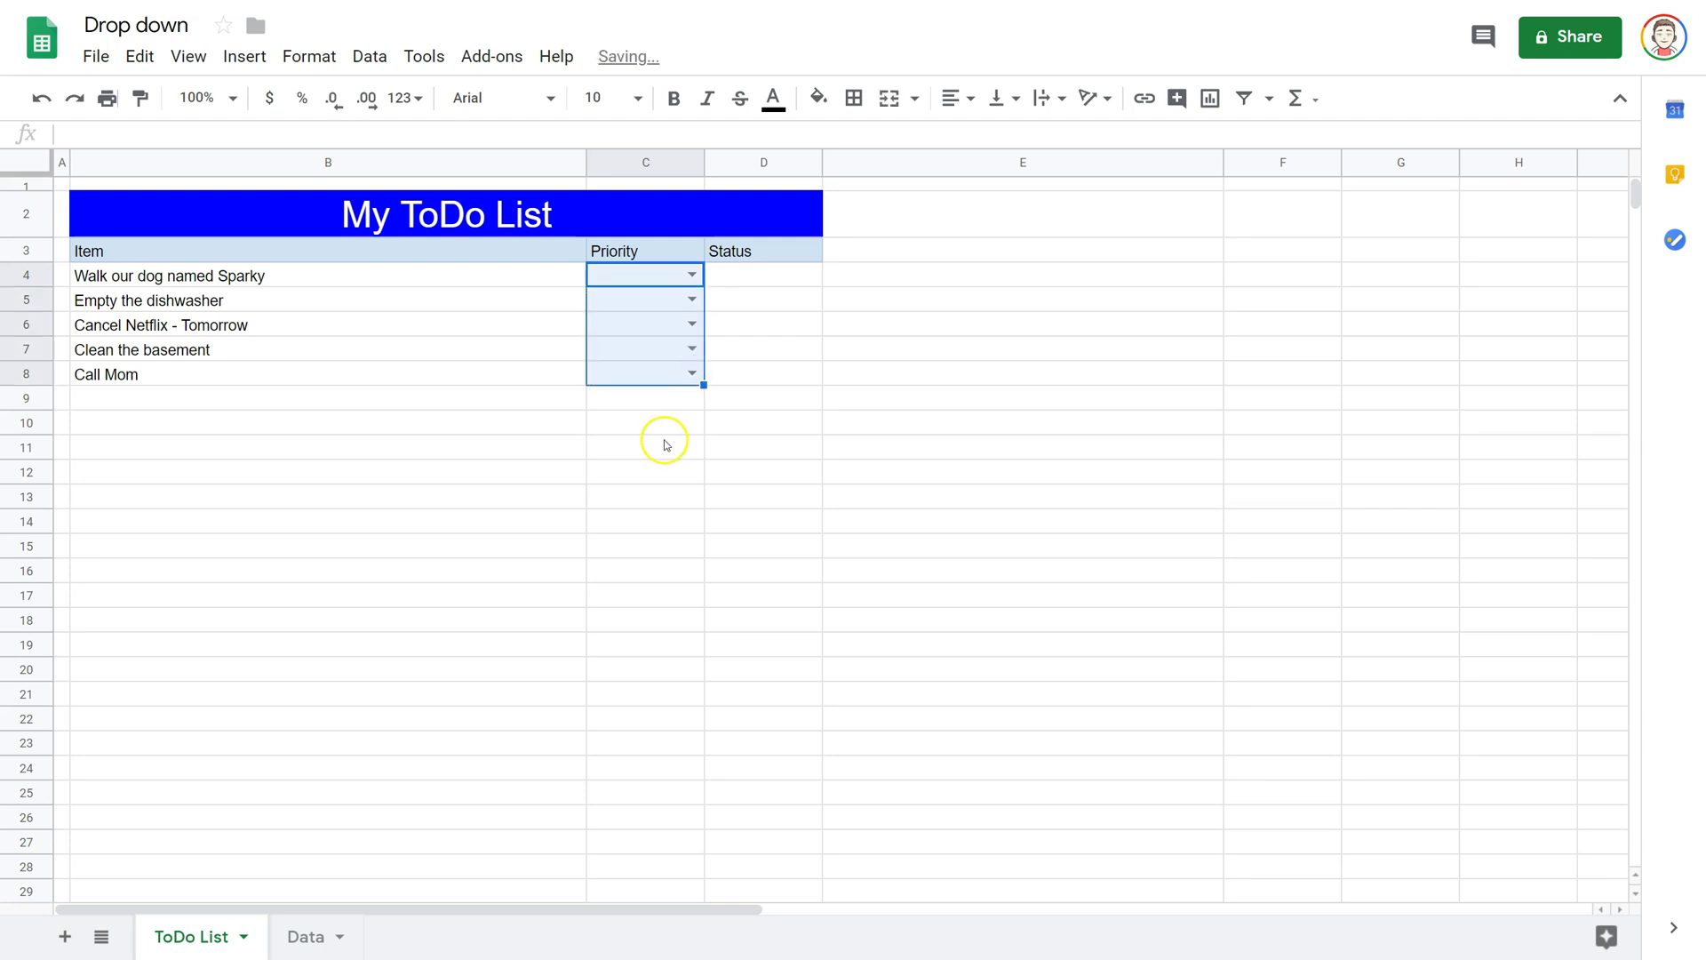
click(667, 445)
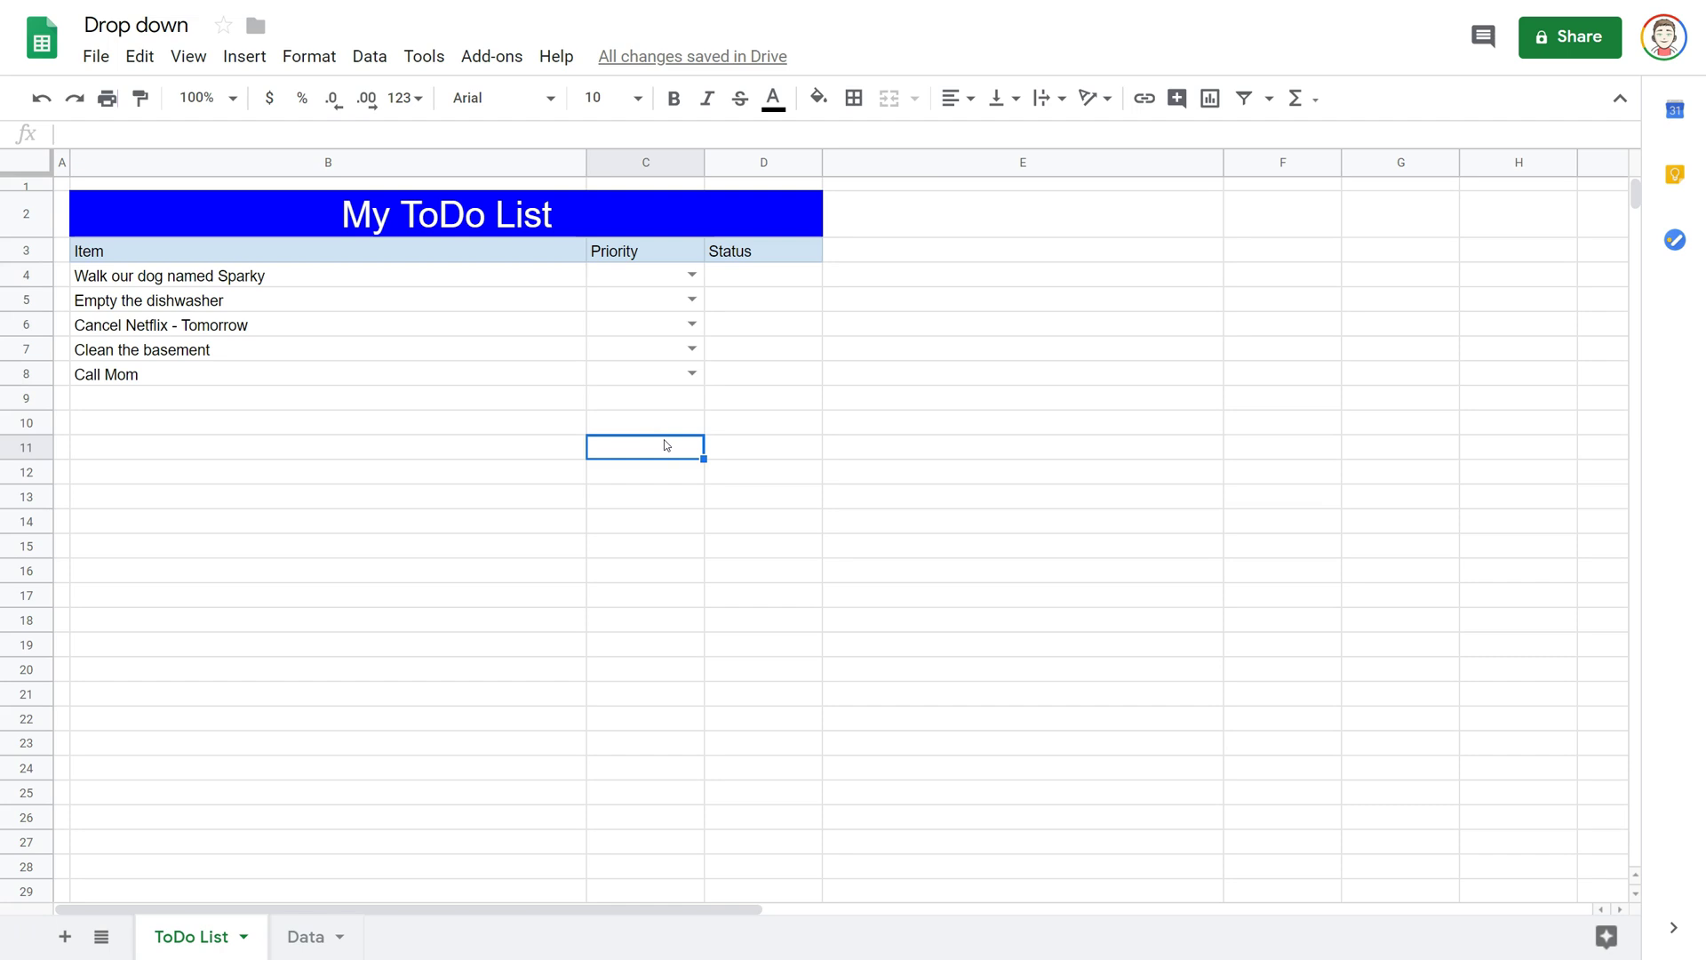
- Set the first item's priority in C4 to High
key(Up)
key(Up)
key(Up)
key(Up)
key(Up)
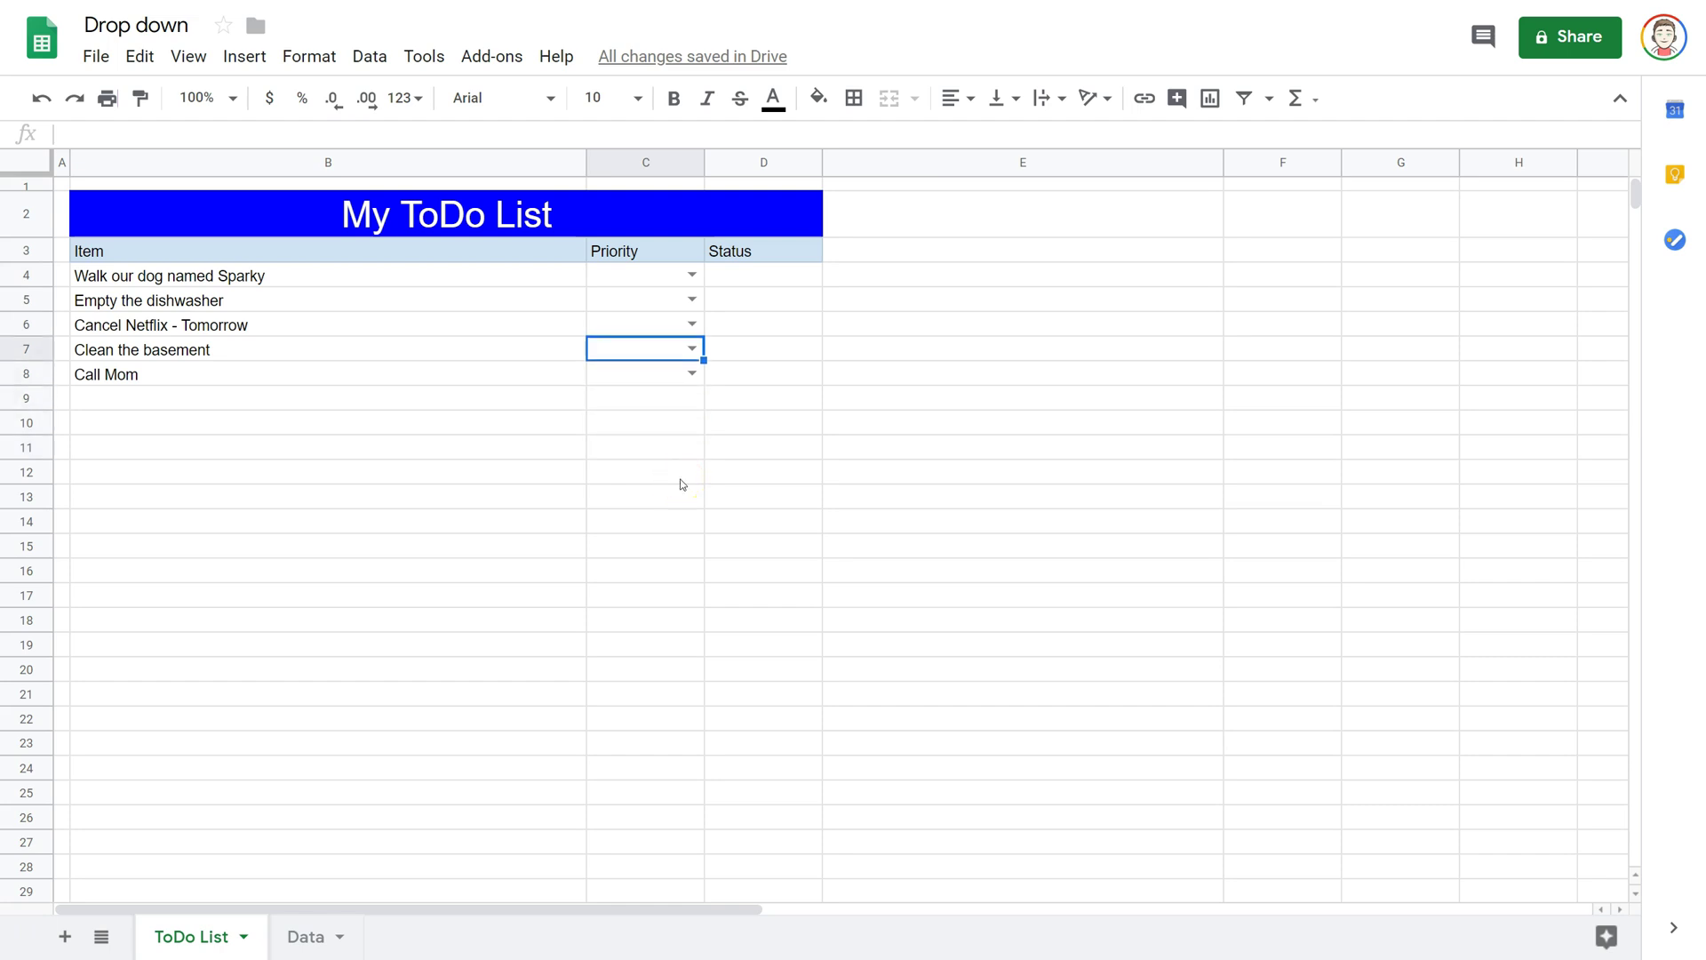
key(Up)
key(Up)
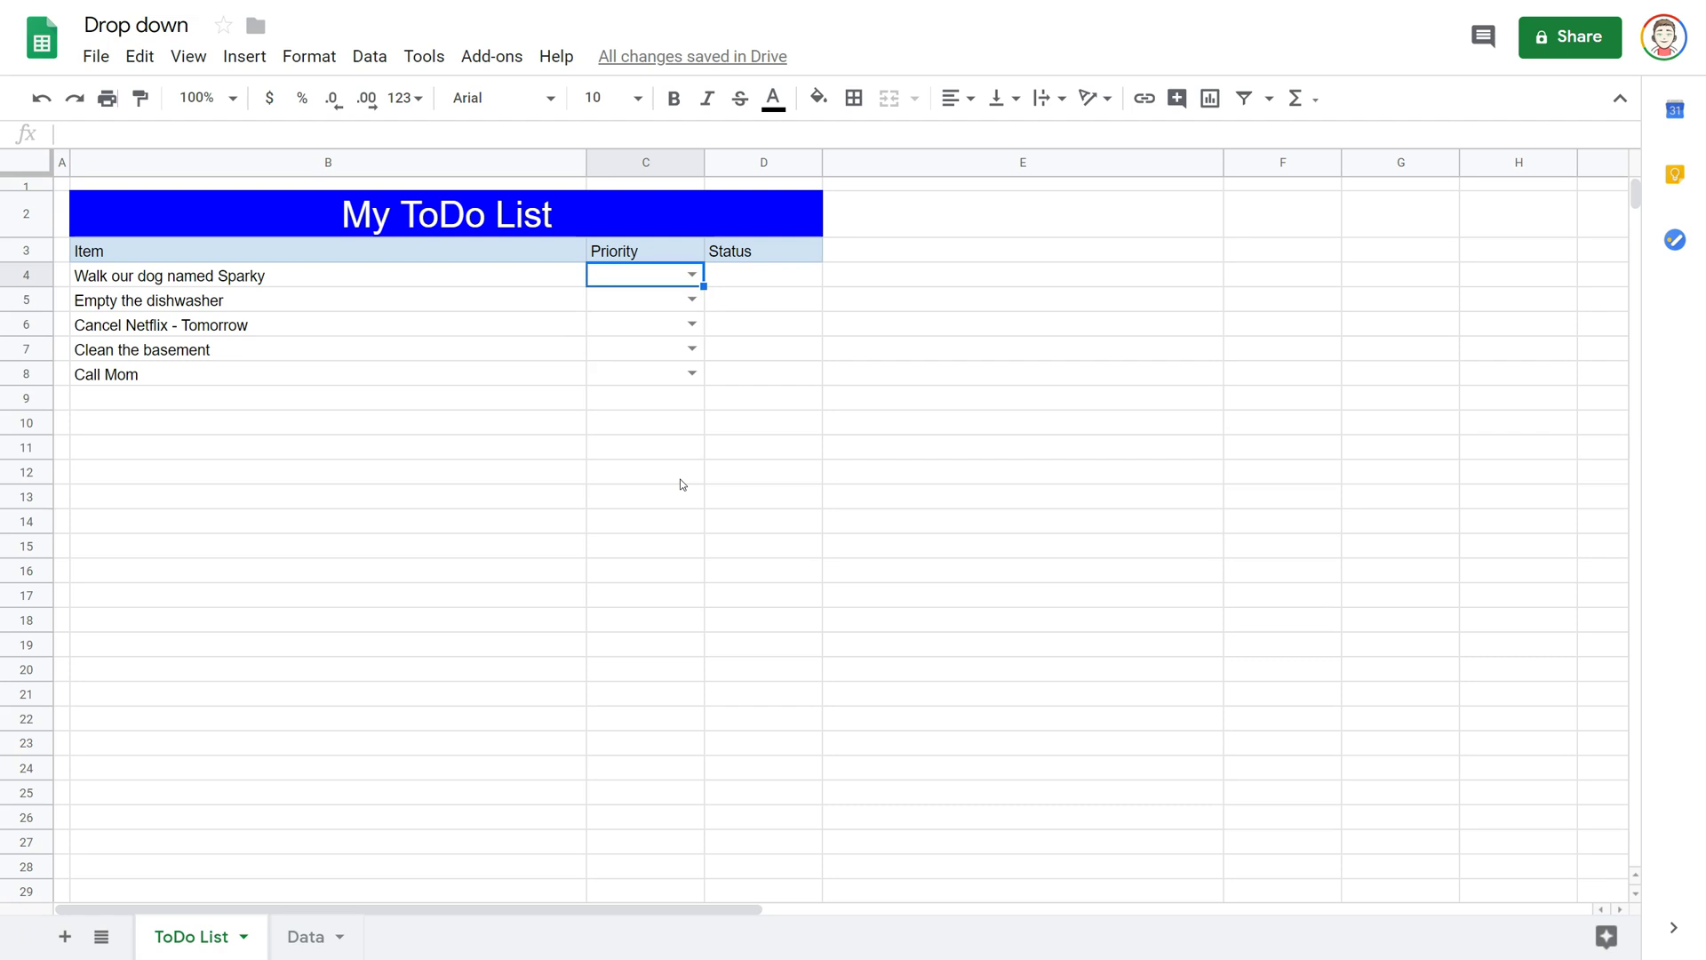
key(Return)
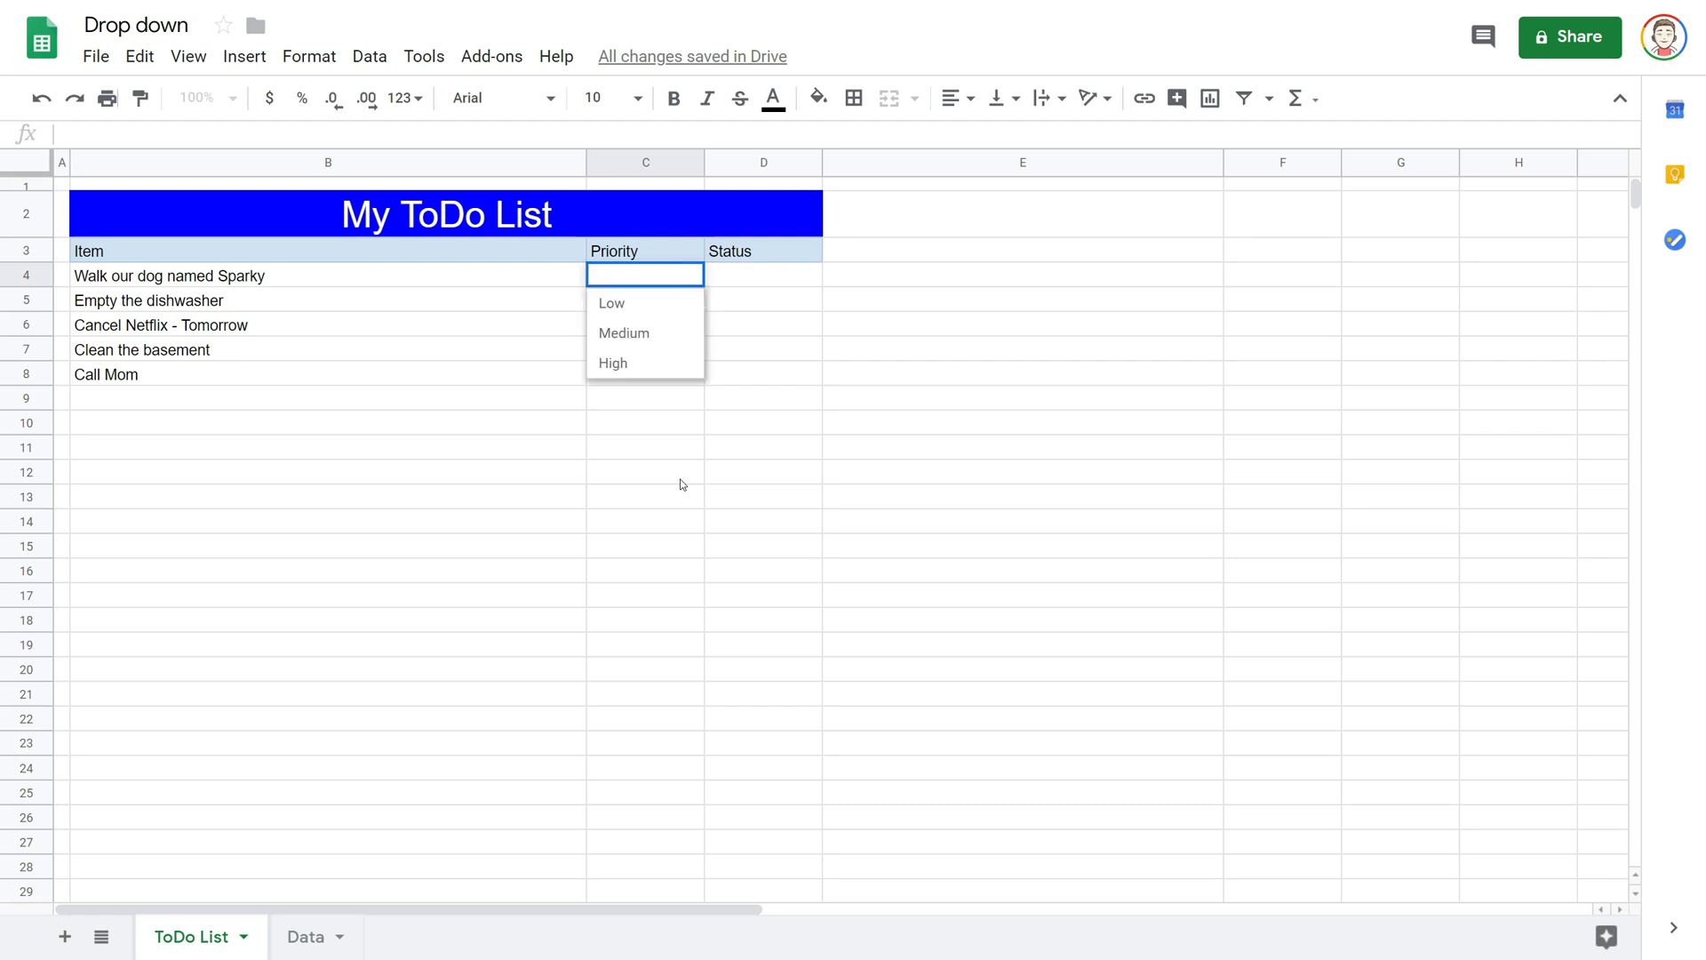
key(Down)
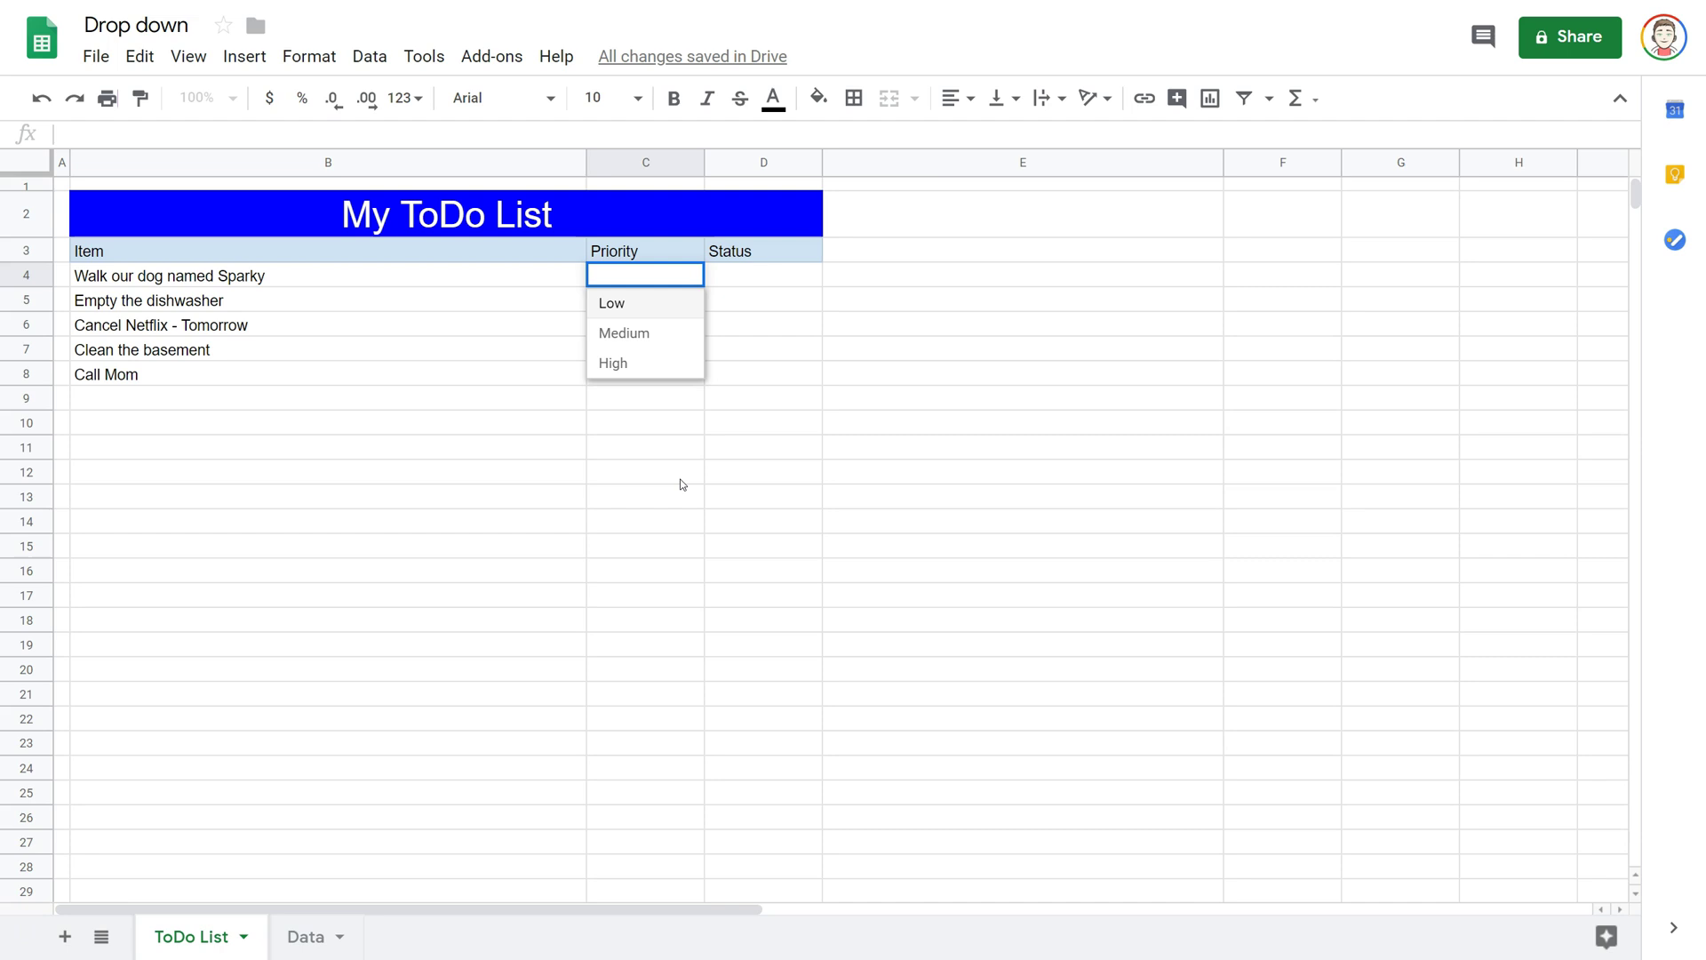
key(Down)
key(Down)
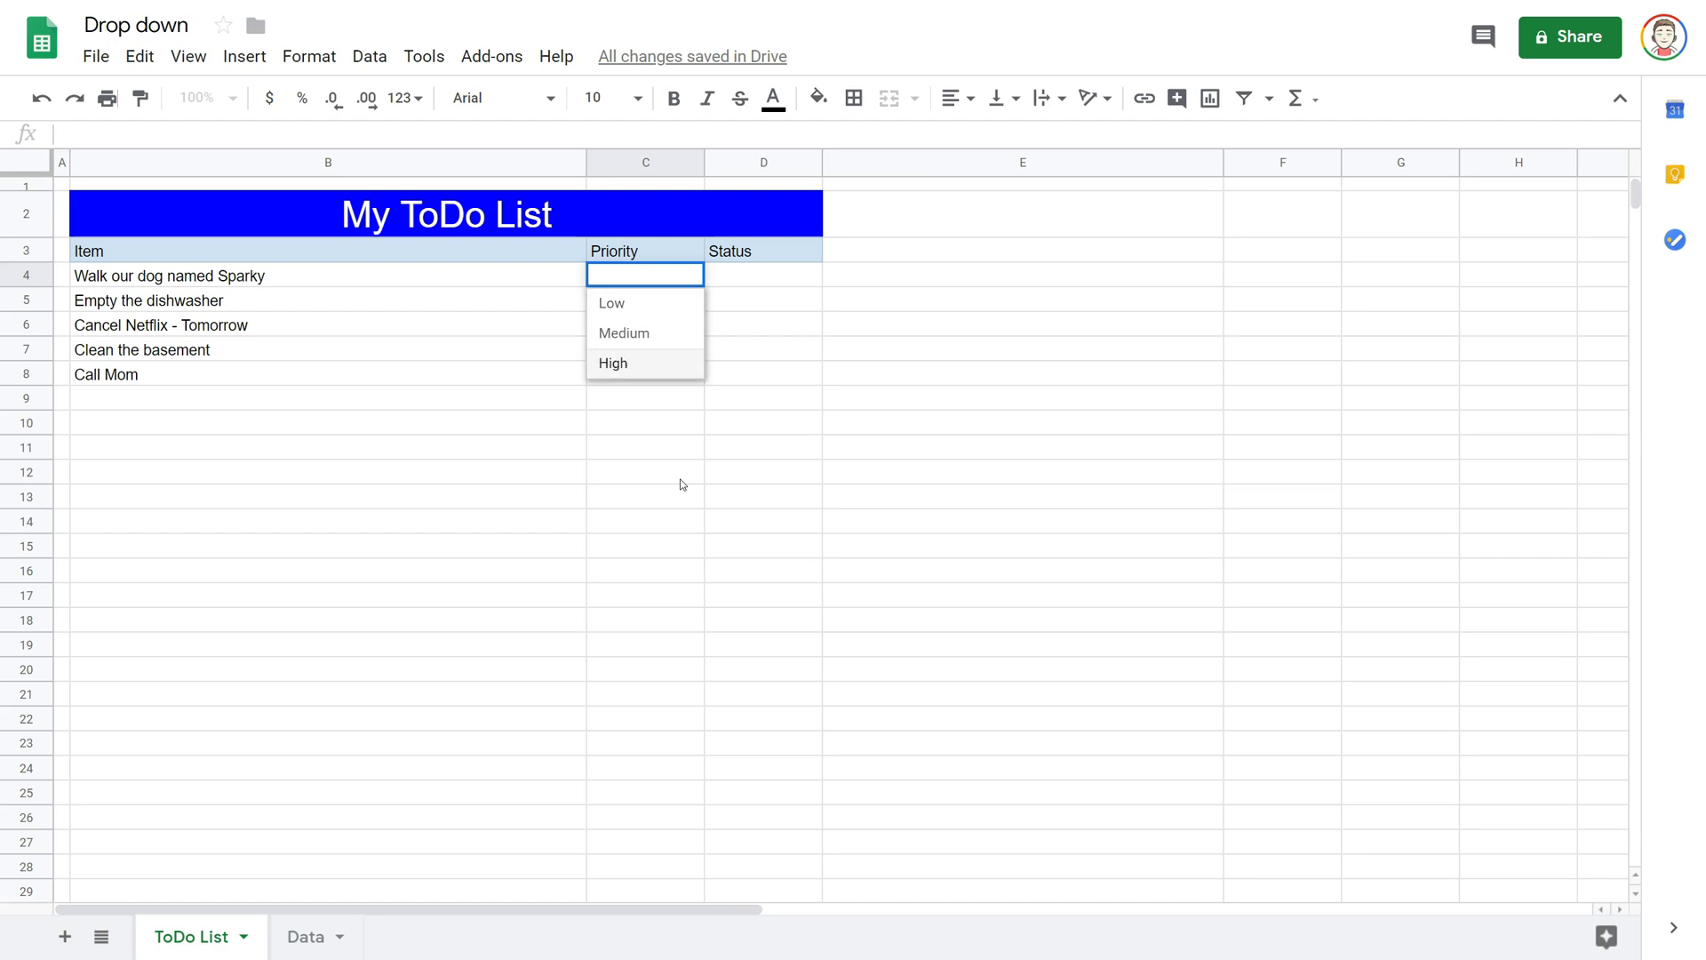
key(Return)
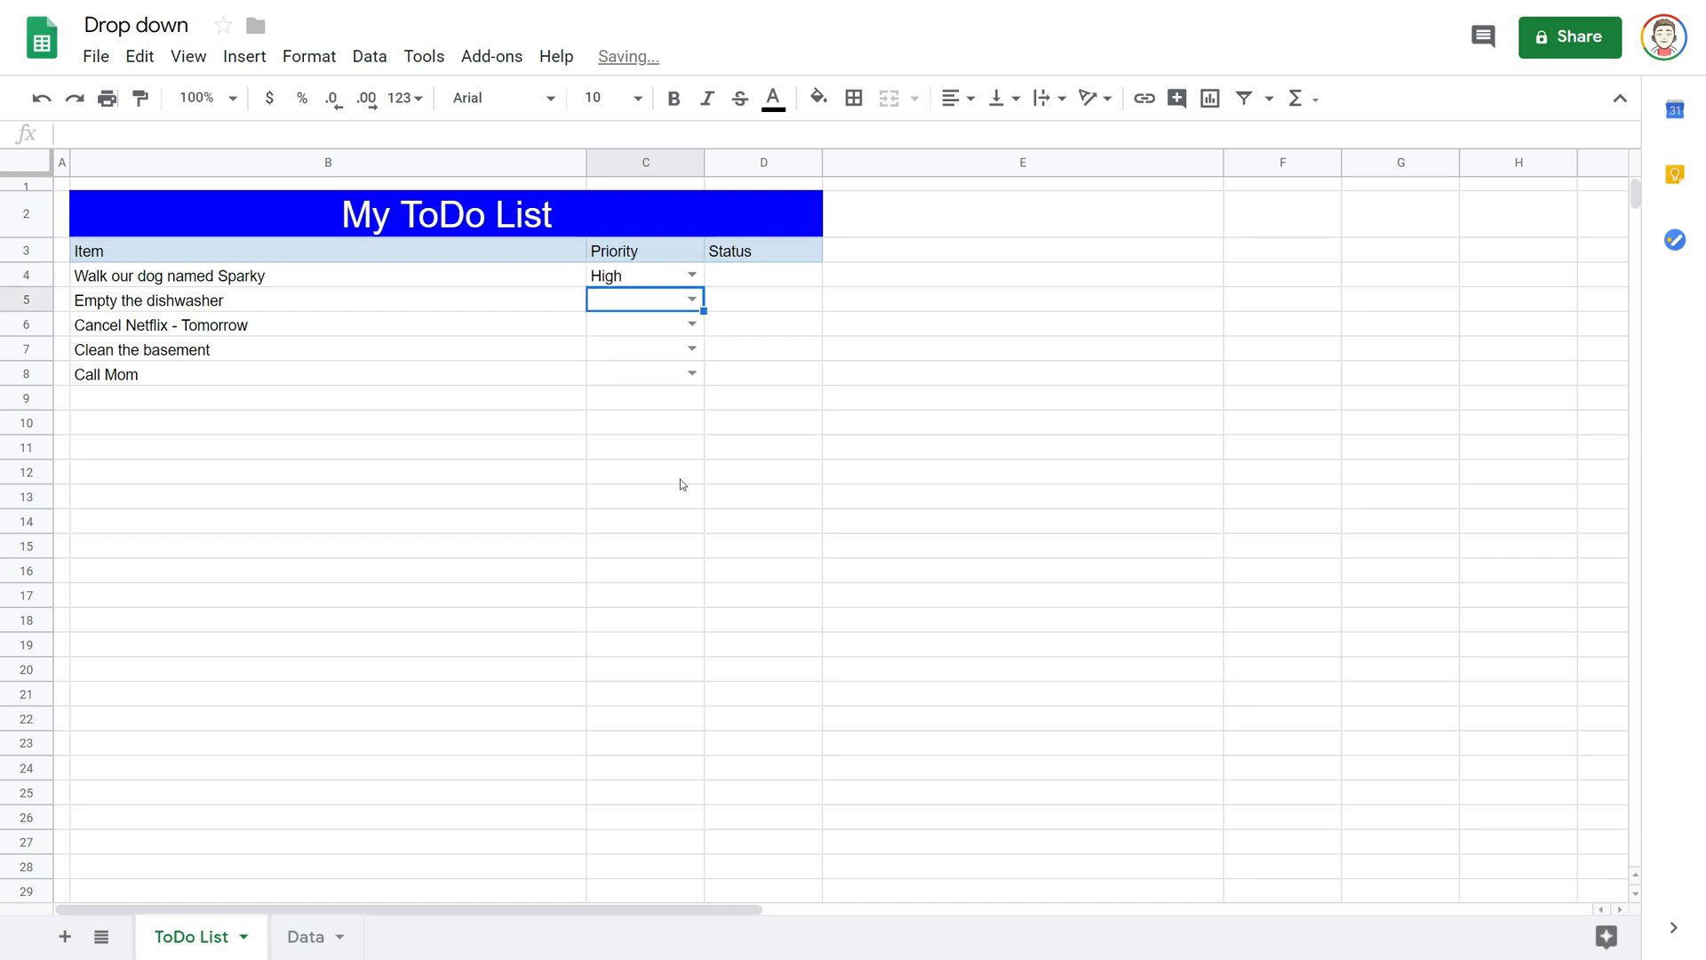
- Set C5 through C7 to Low and C8 to Medium
key(Return)
key(Down)
key(Return)
key(Down)
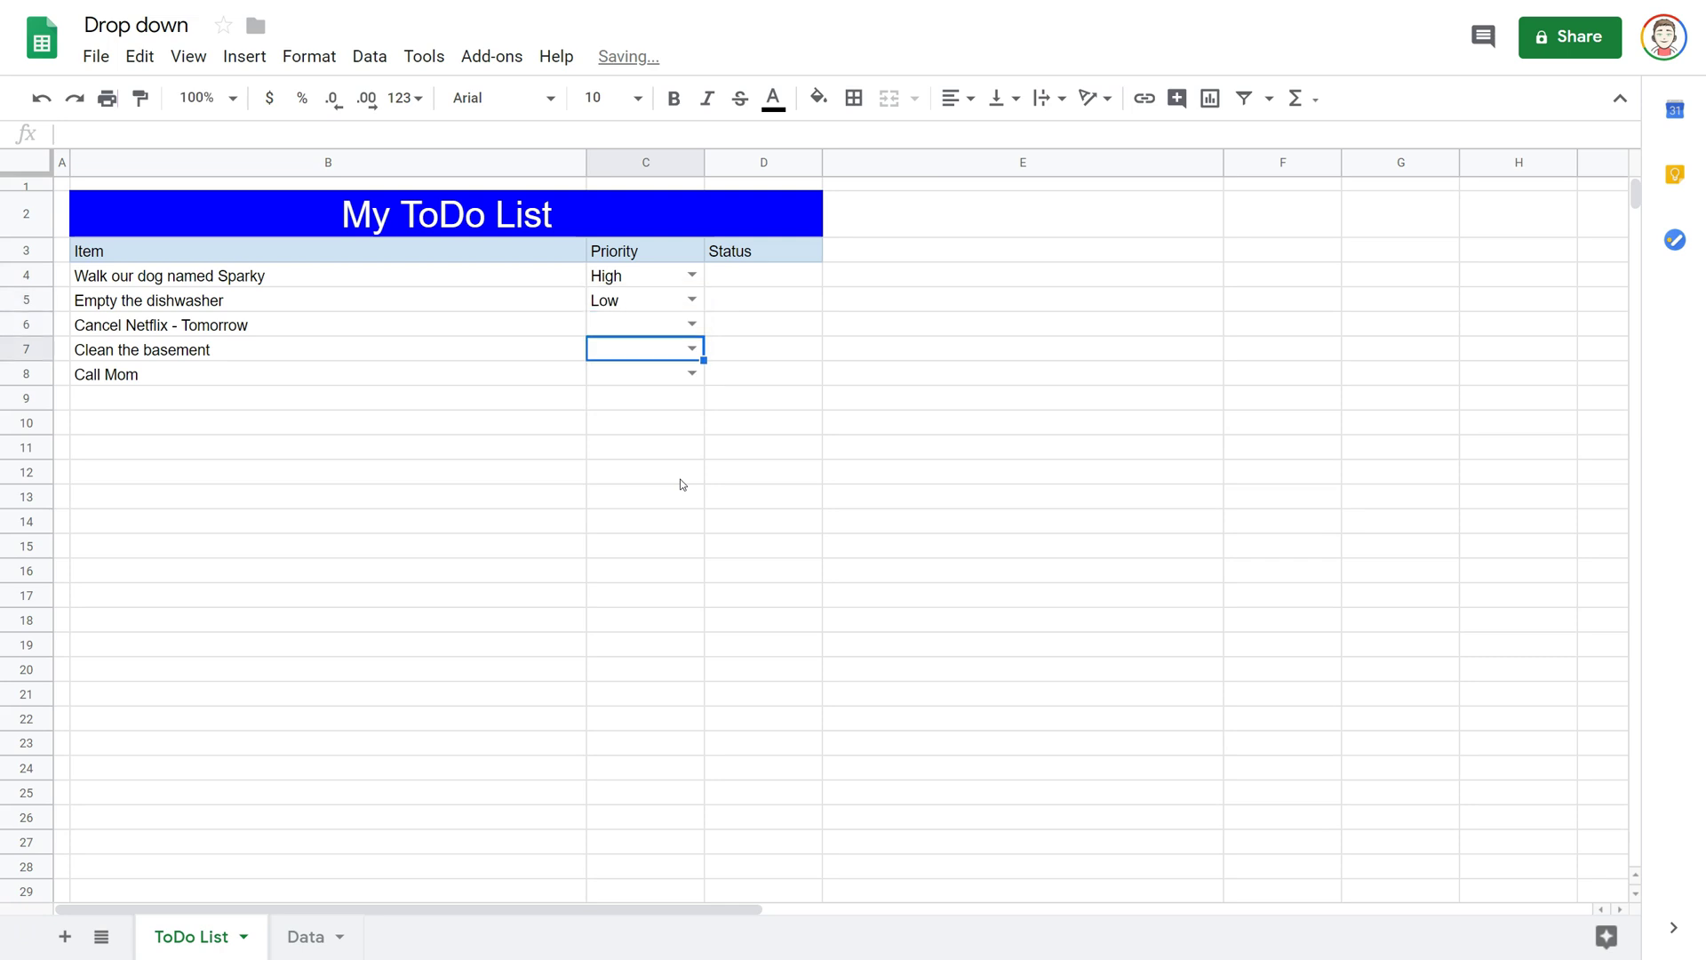
key(Up)
key(Return)
key(Return)
key(Down)
key(Up)
key(Return)
key(Return)
key(Return)
key(Down)
key(Return)
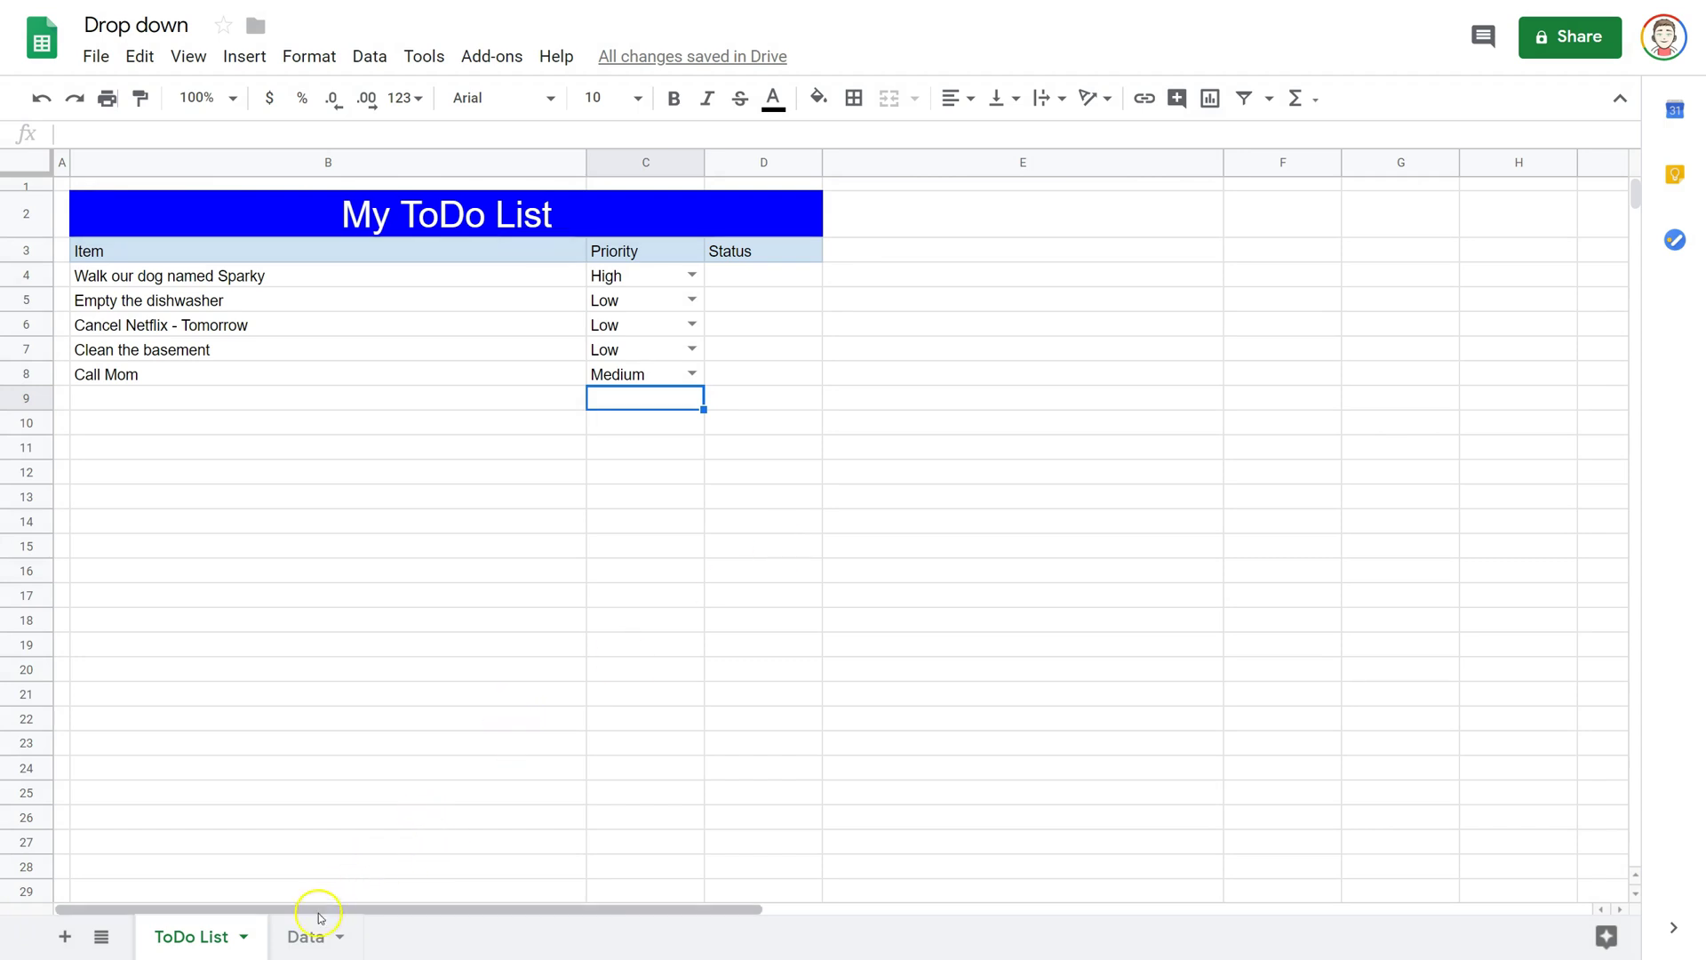
- Select the Status cells D4:D8 on the ToDo List sheet
click(306, 939)
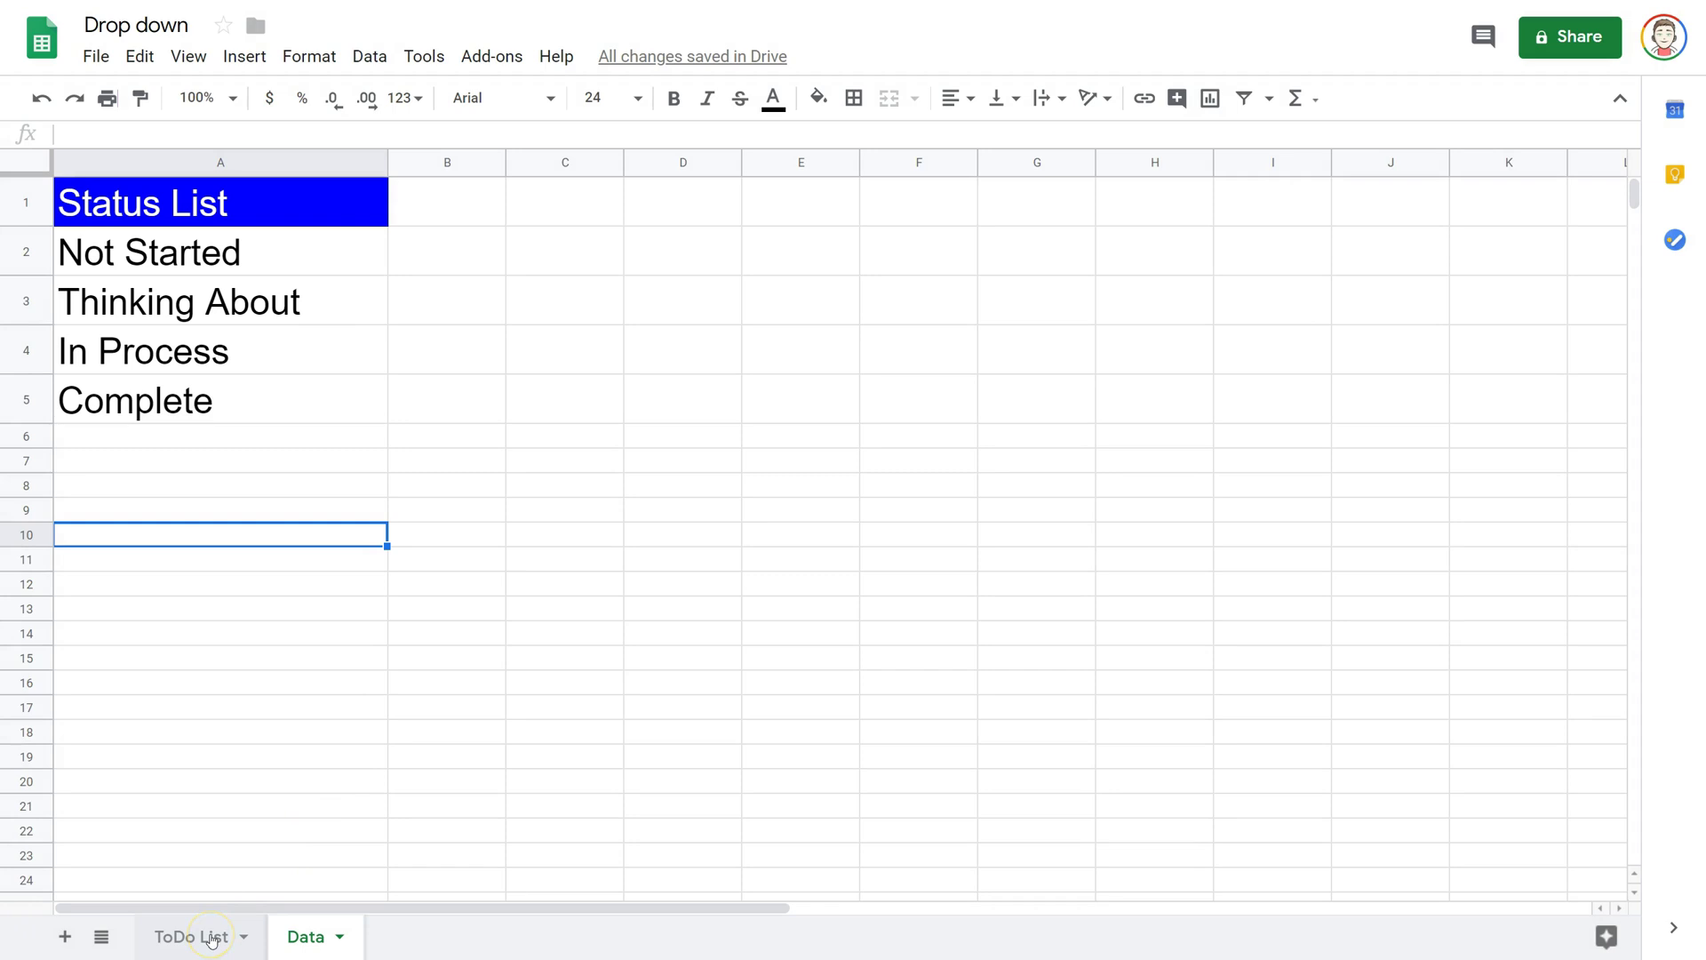
click(211, 938)
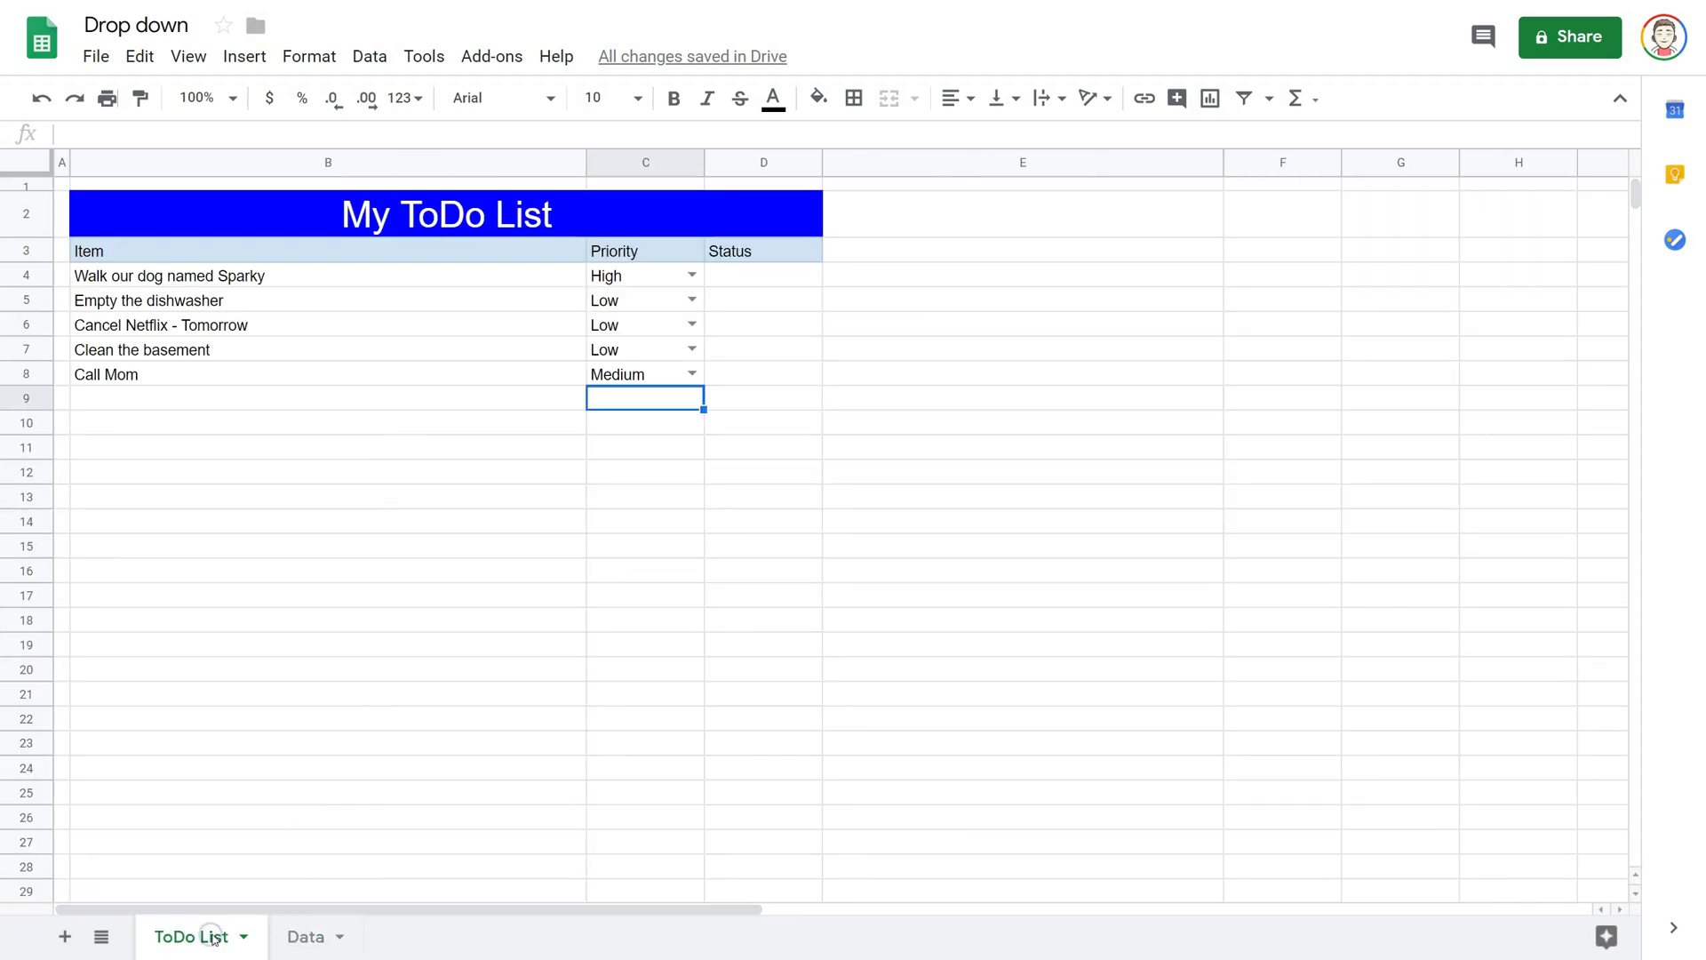
click(742, 282)
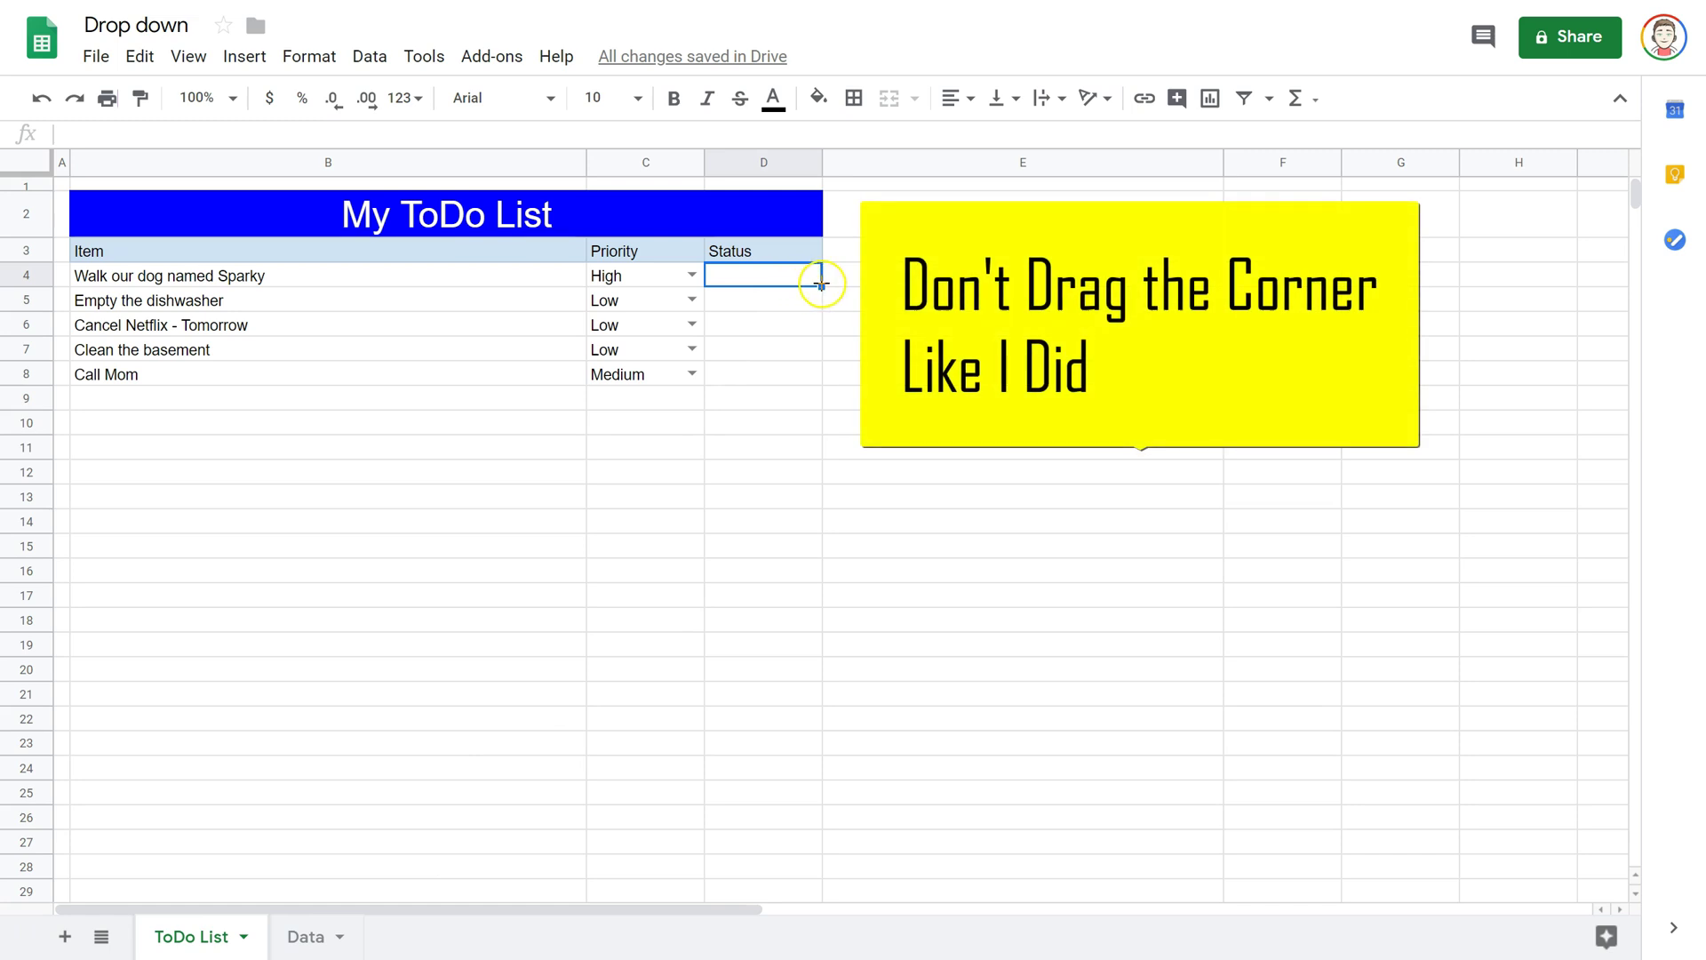
drag(821, 286, 823, 377)
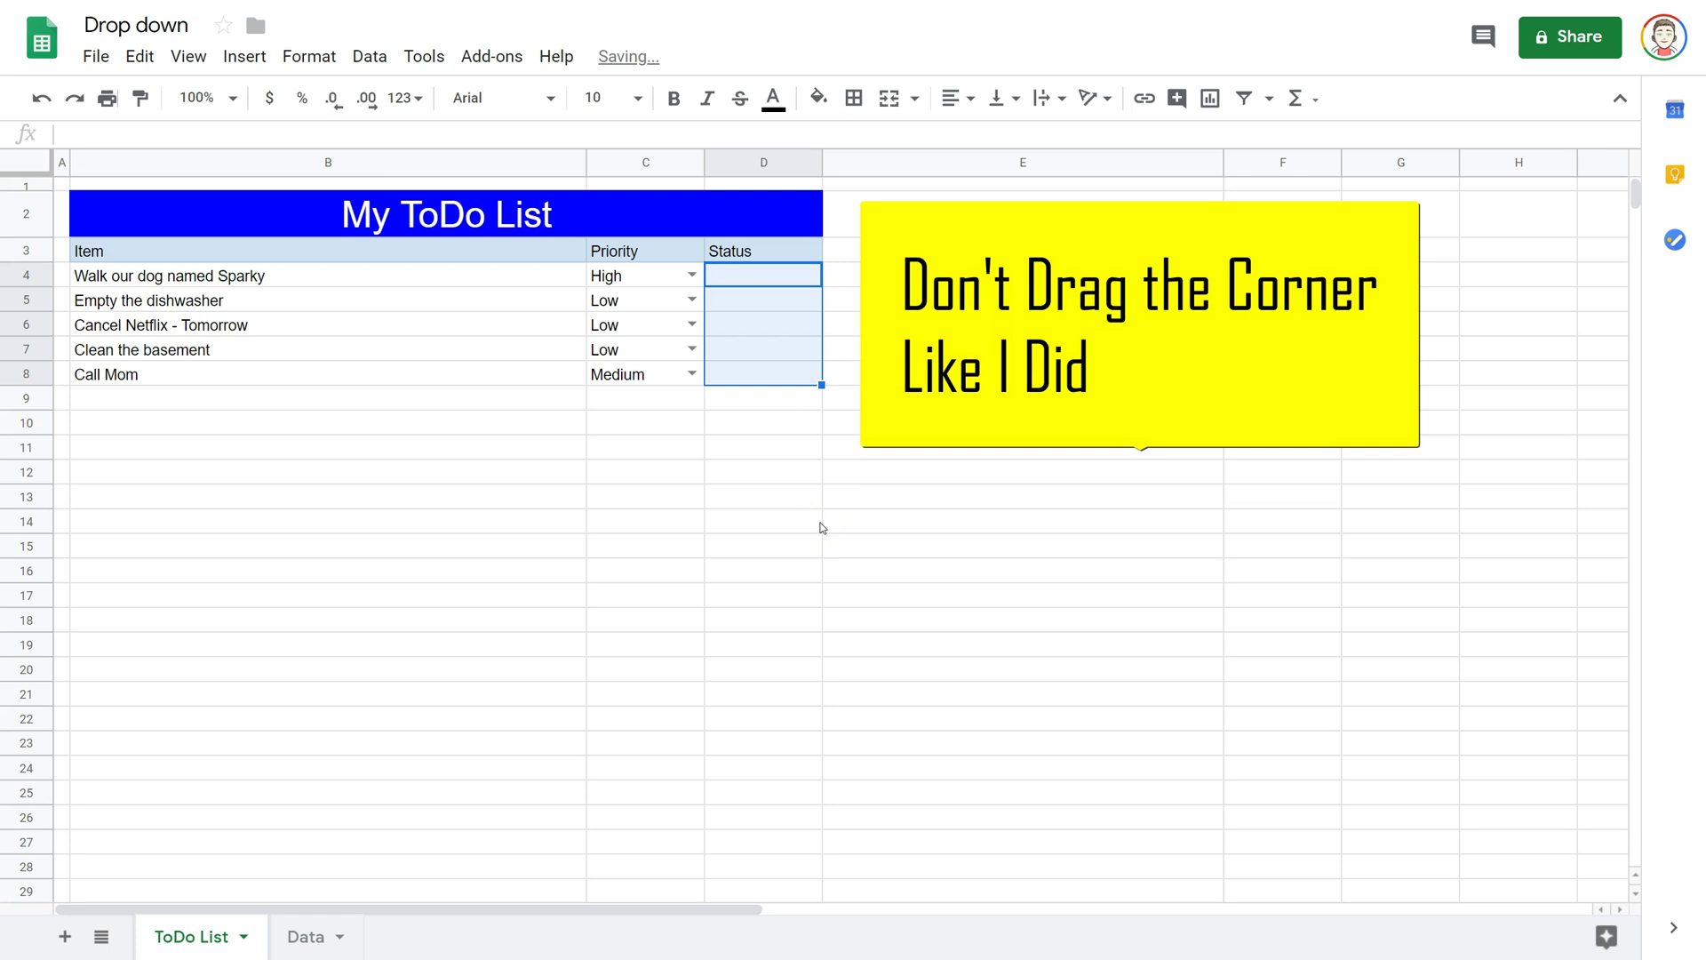
- Validate D4:D8 as a dropdown from Data!A2:A5 that rejects other input
right_click(779, 331)
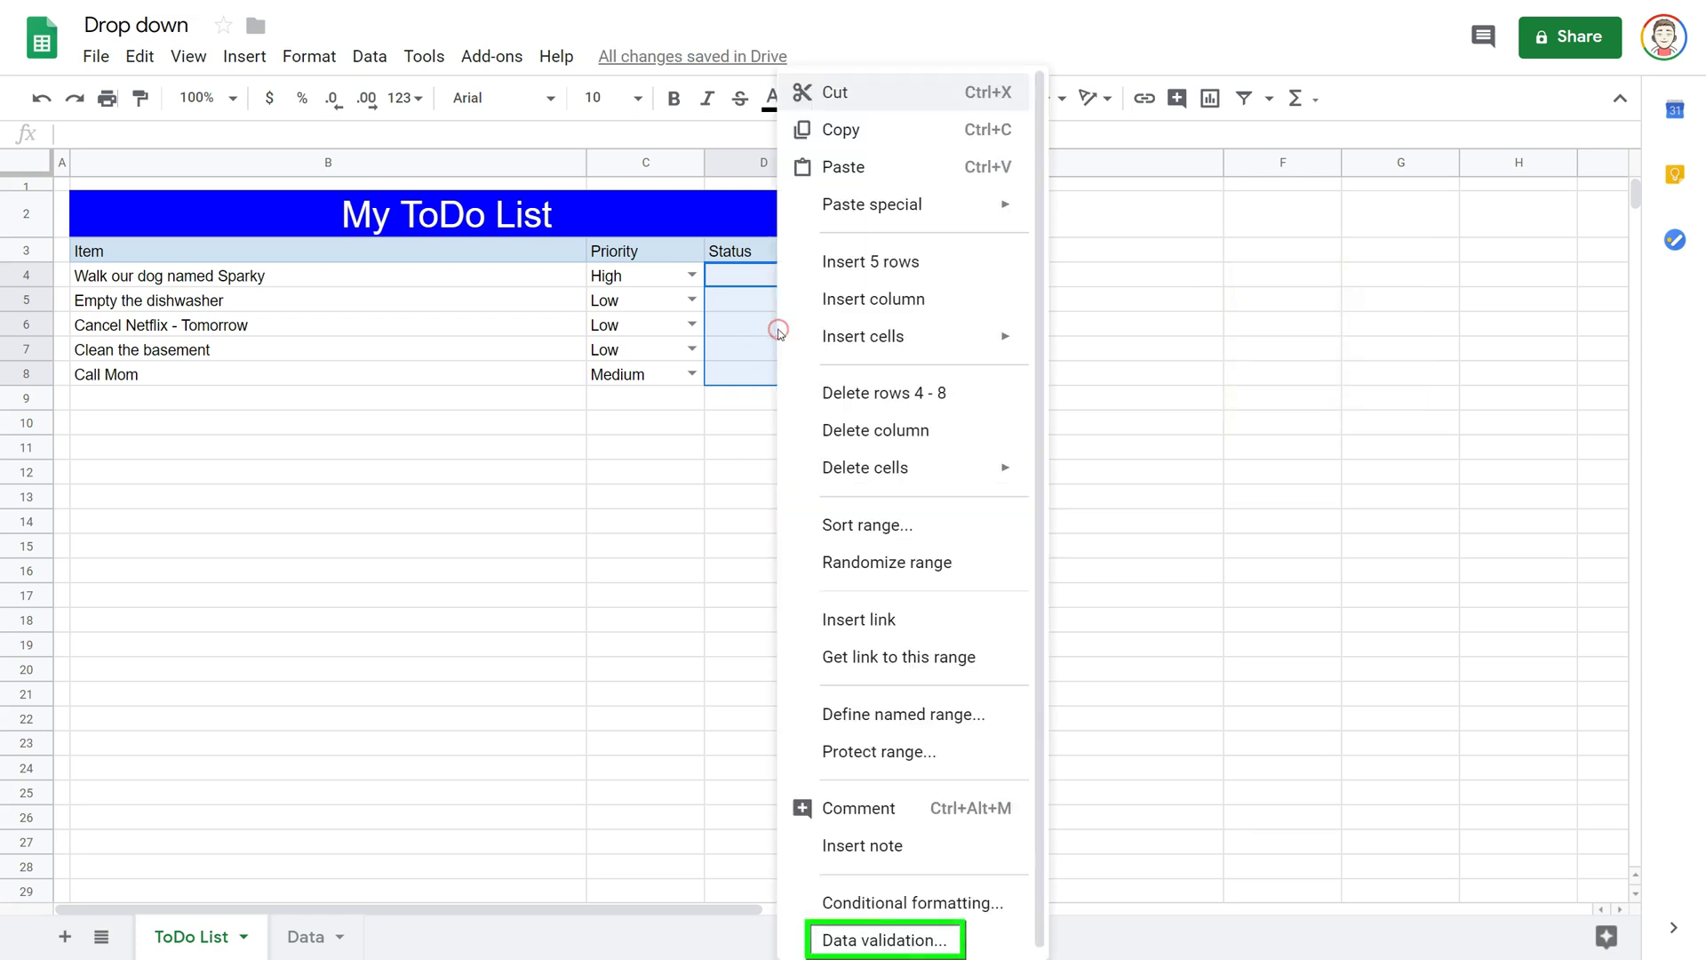
click(982, 949)
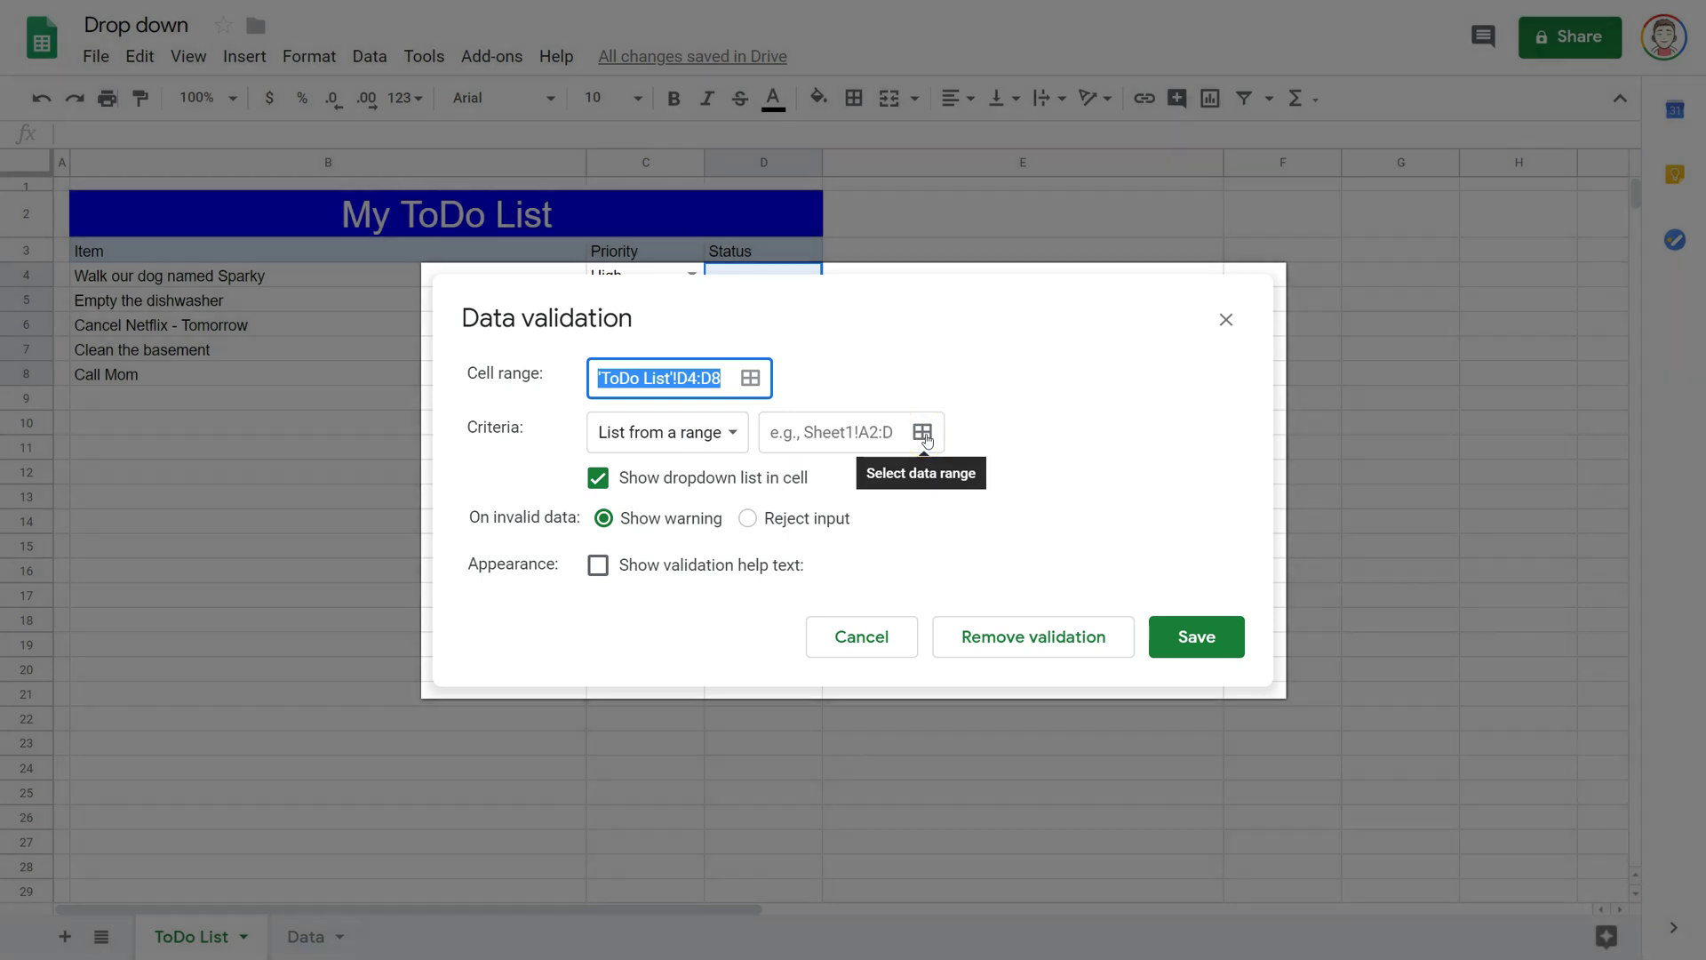
click(923, 434)
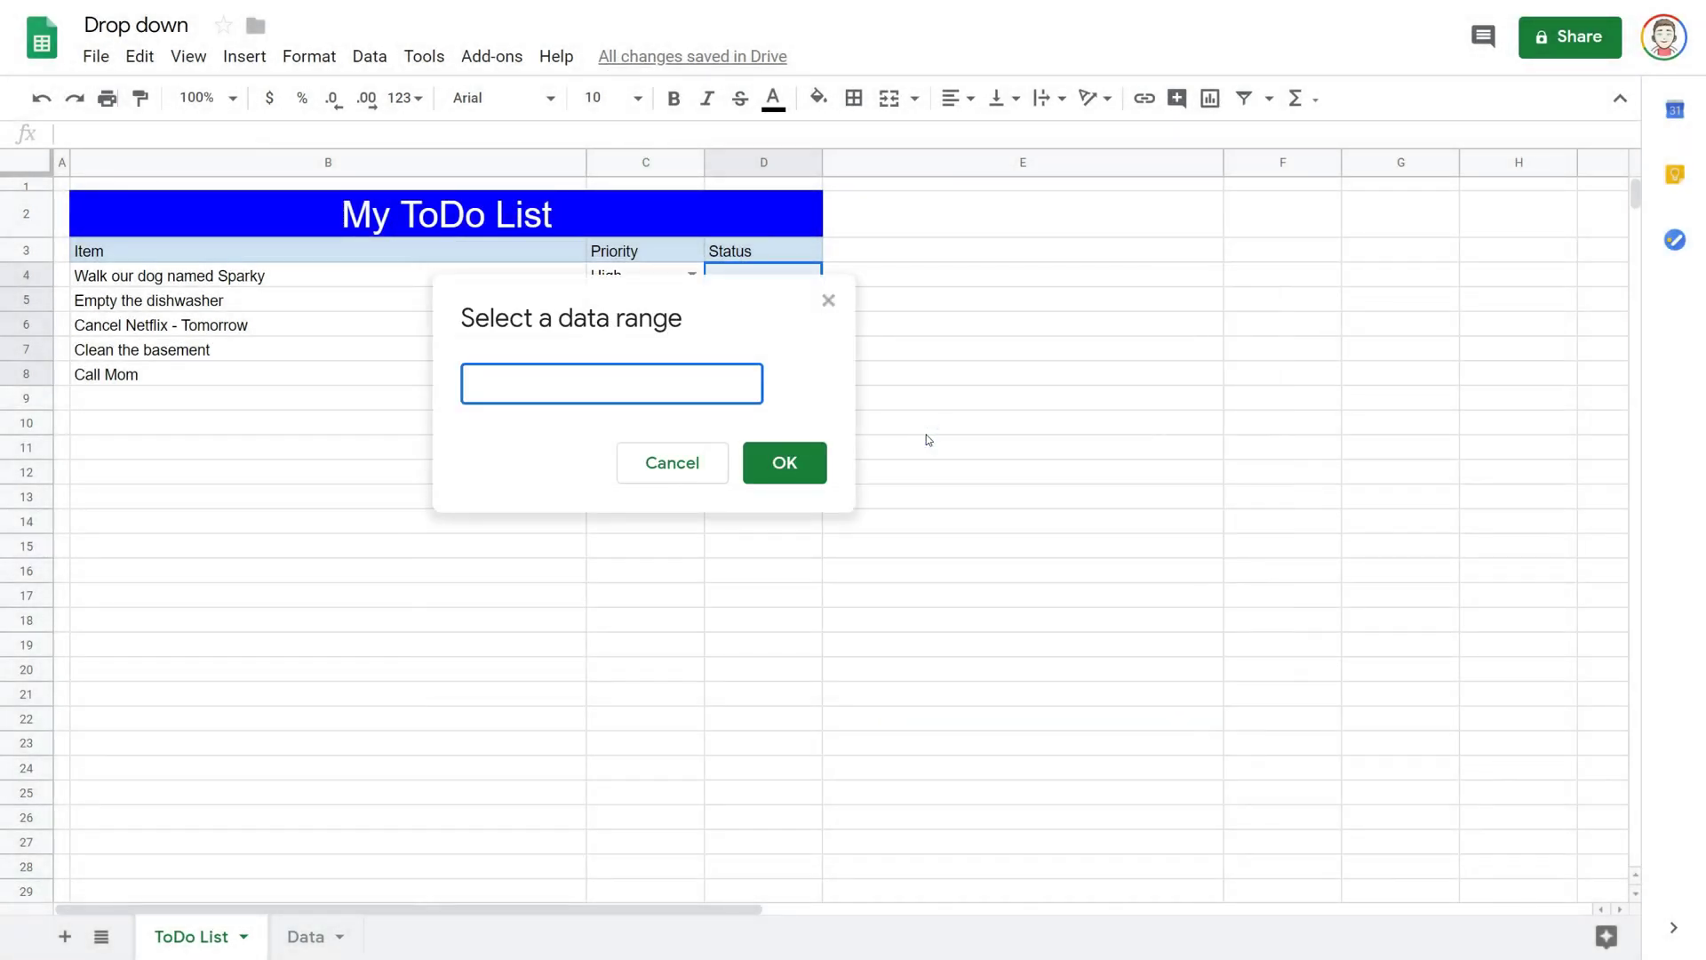
click(311, 938)
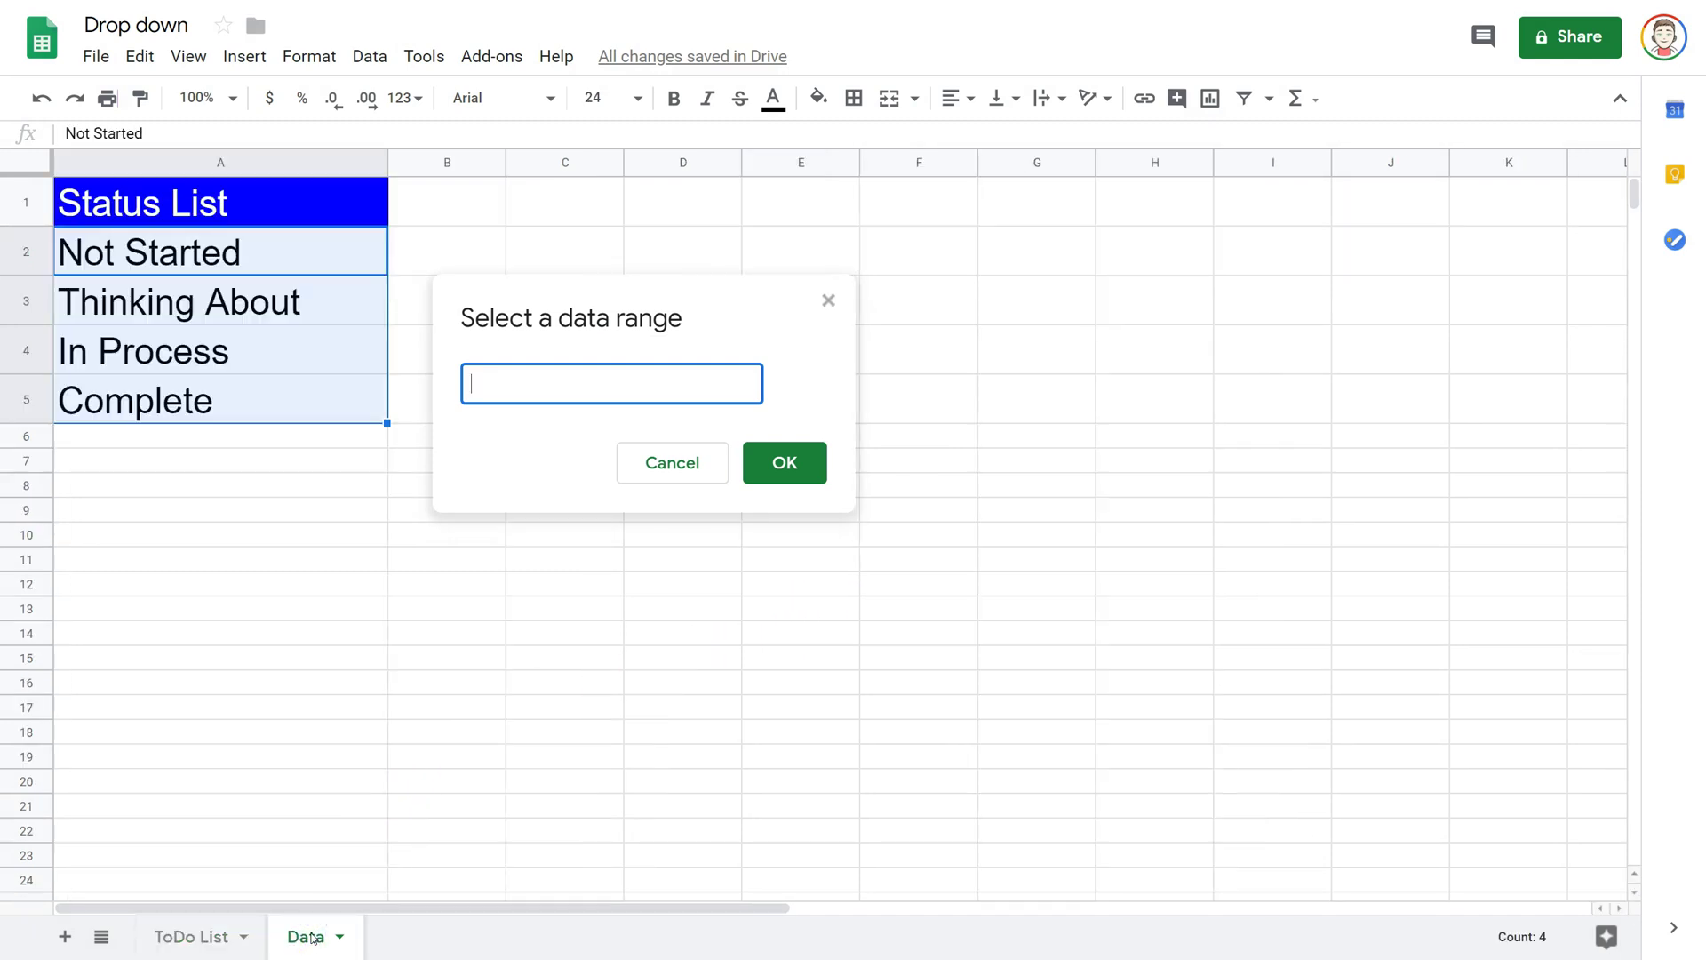
click(231, 486)
drag(244, 258, 245, 387)
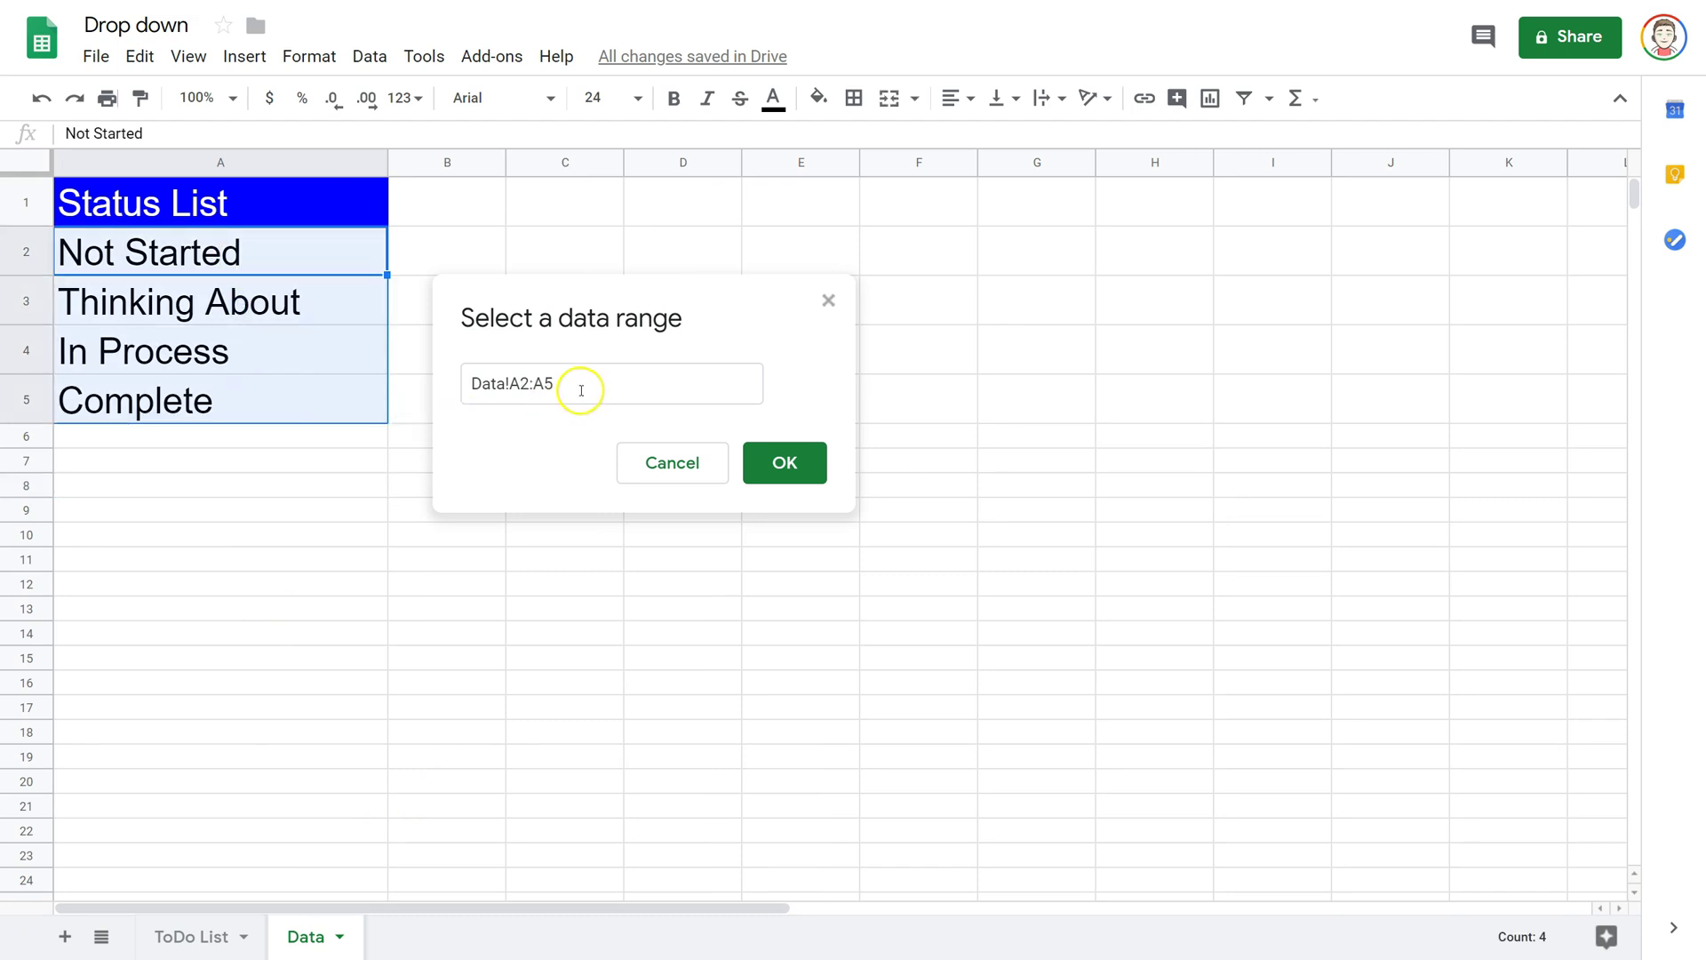
drag(572, 385, 460, 385)
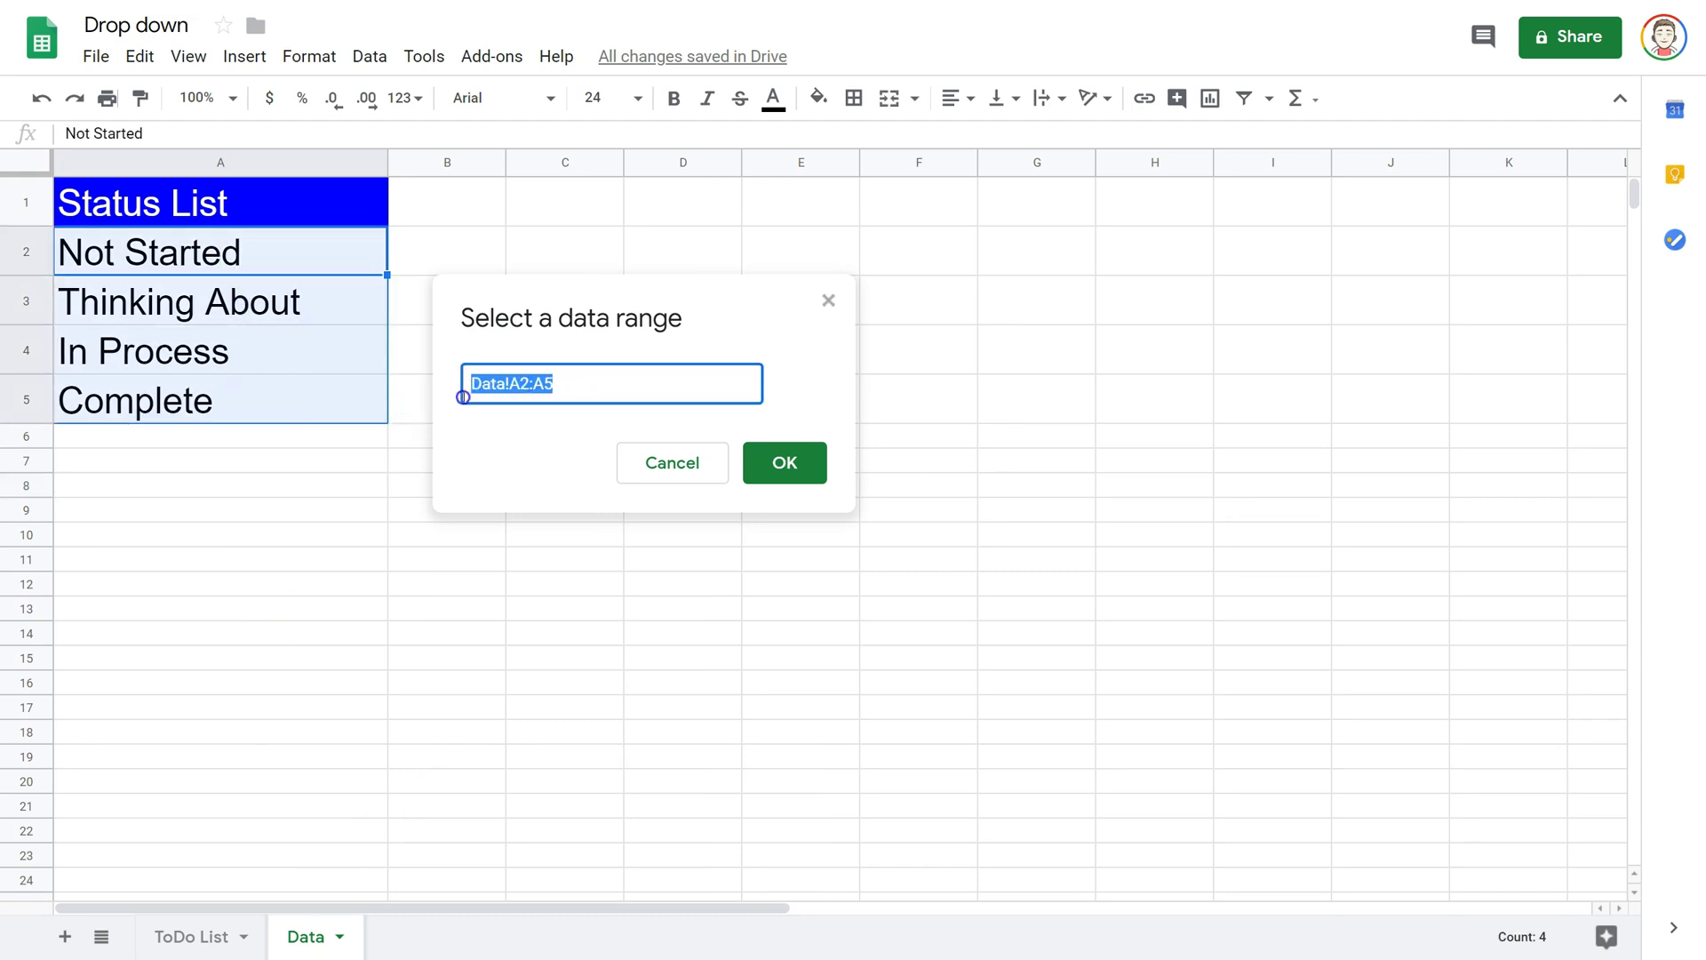
click(766, 461)
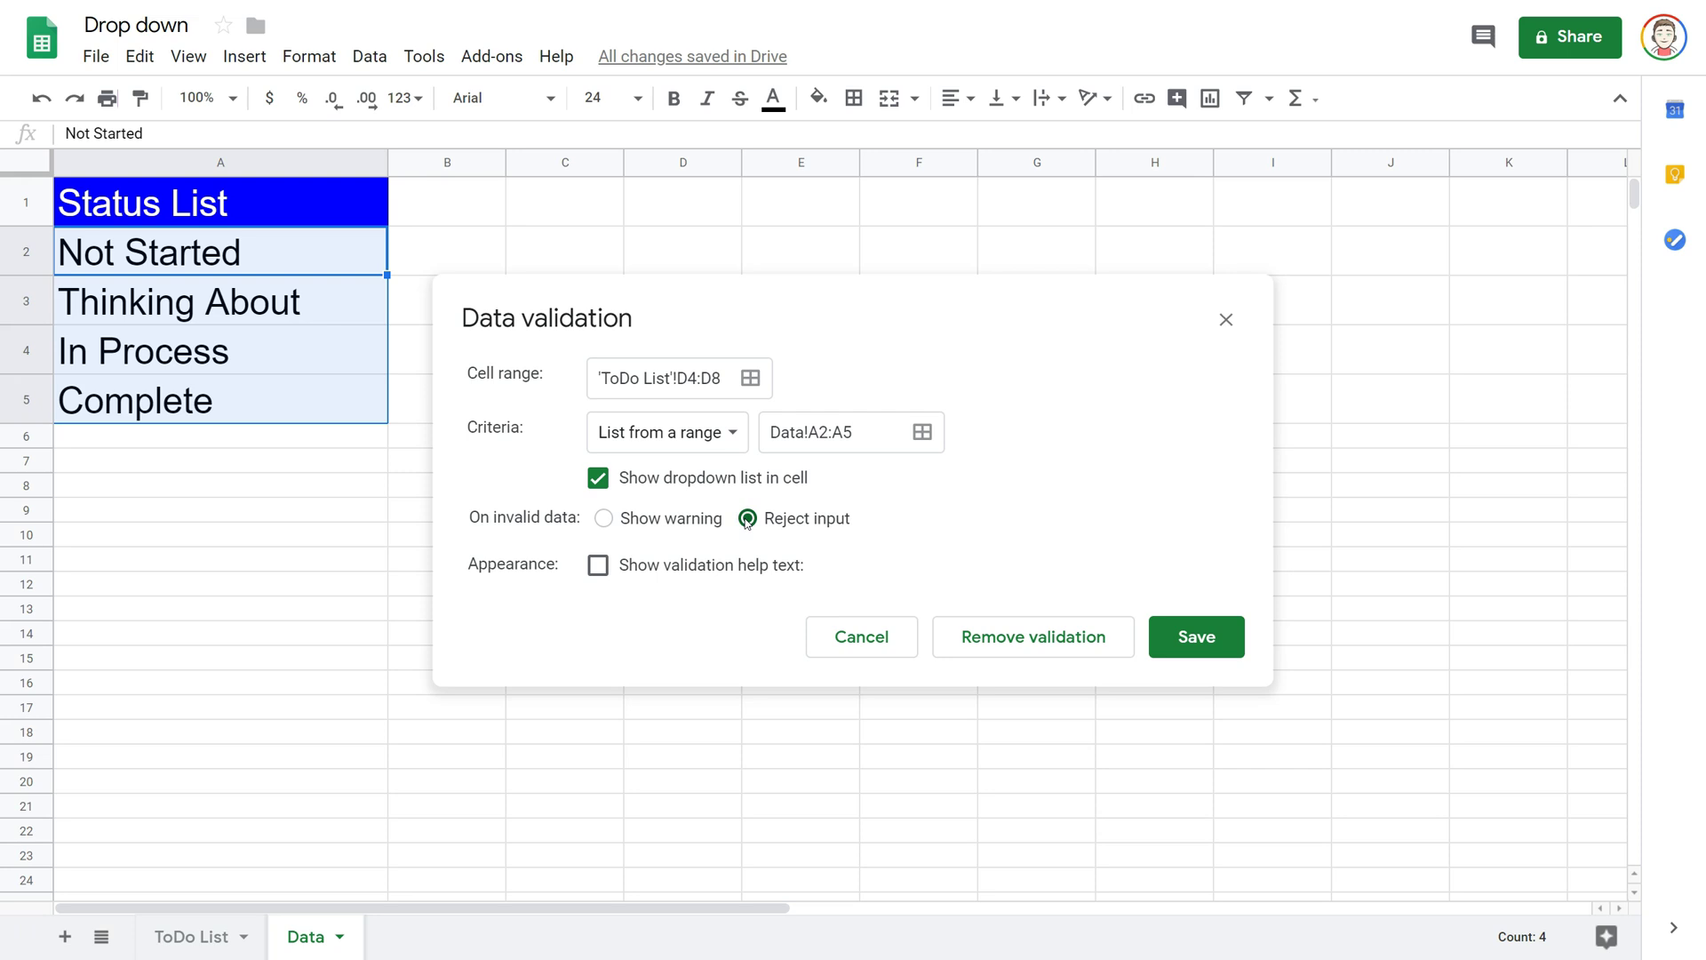
click(1224, 646)
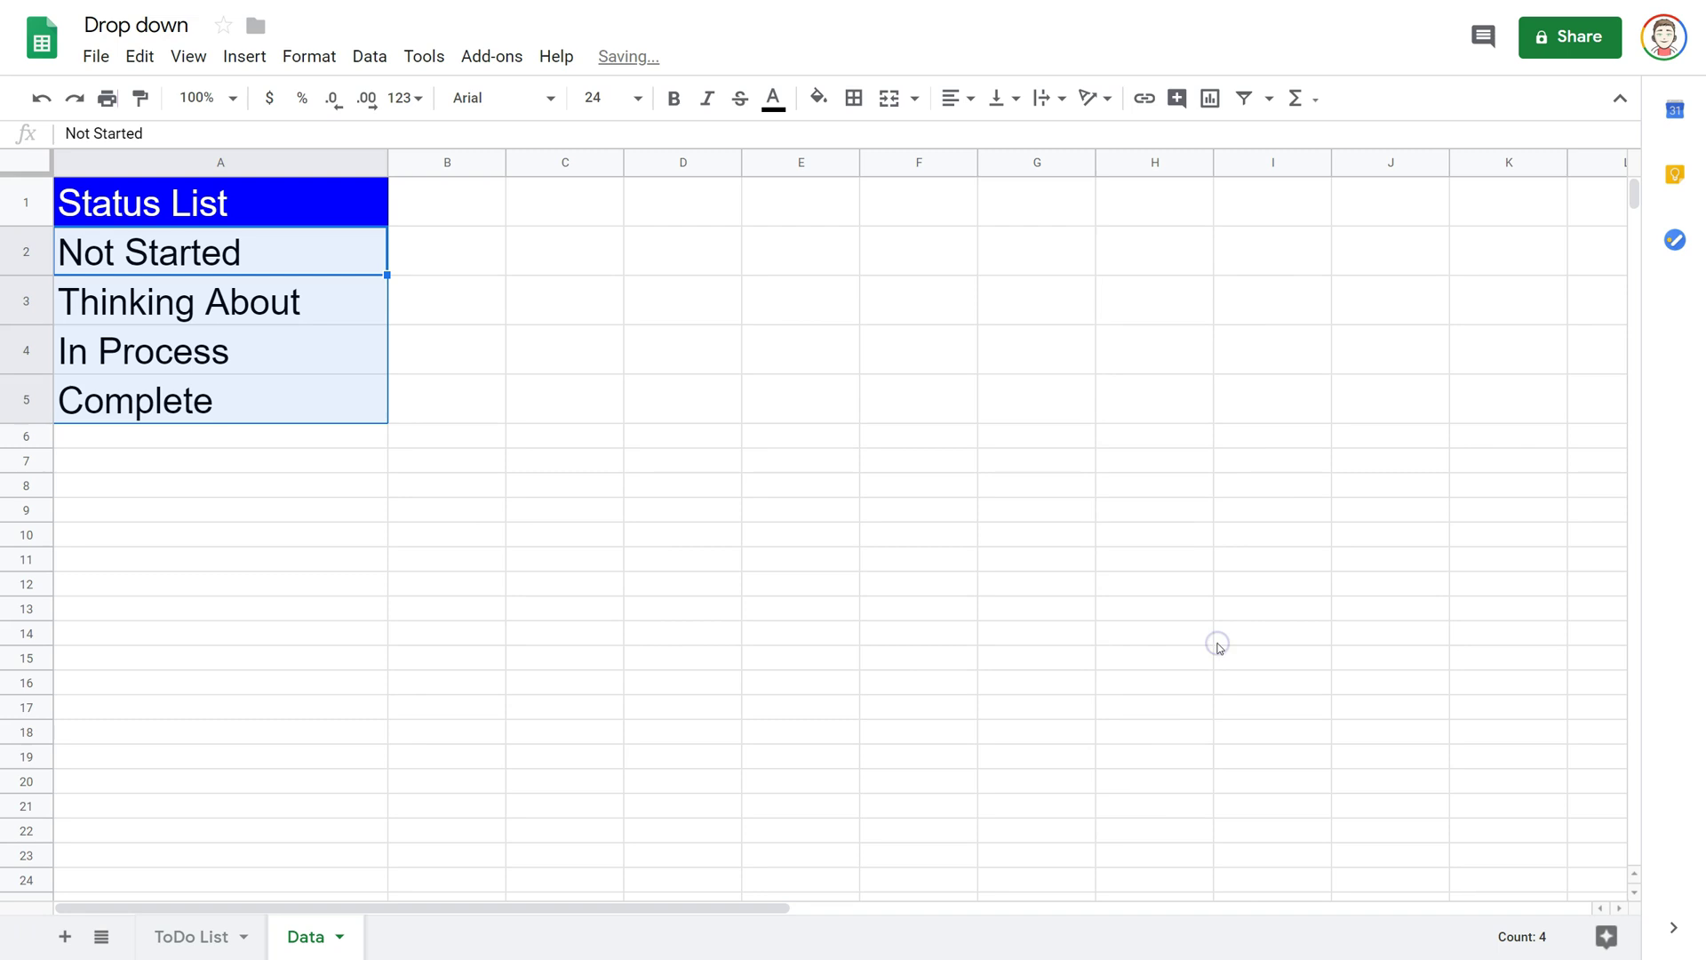
- On the ToDo List sheet, set D4's Status to In Process
click(210, 941)
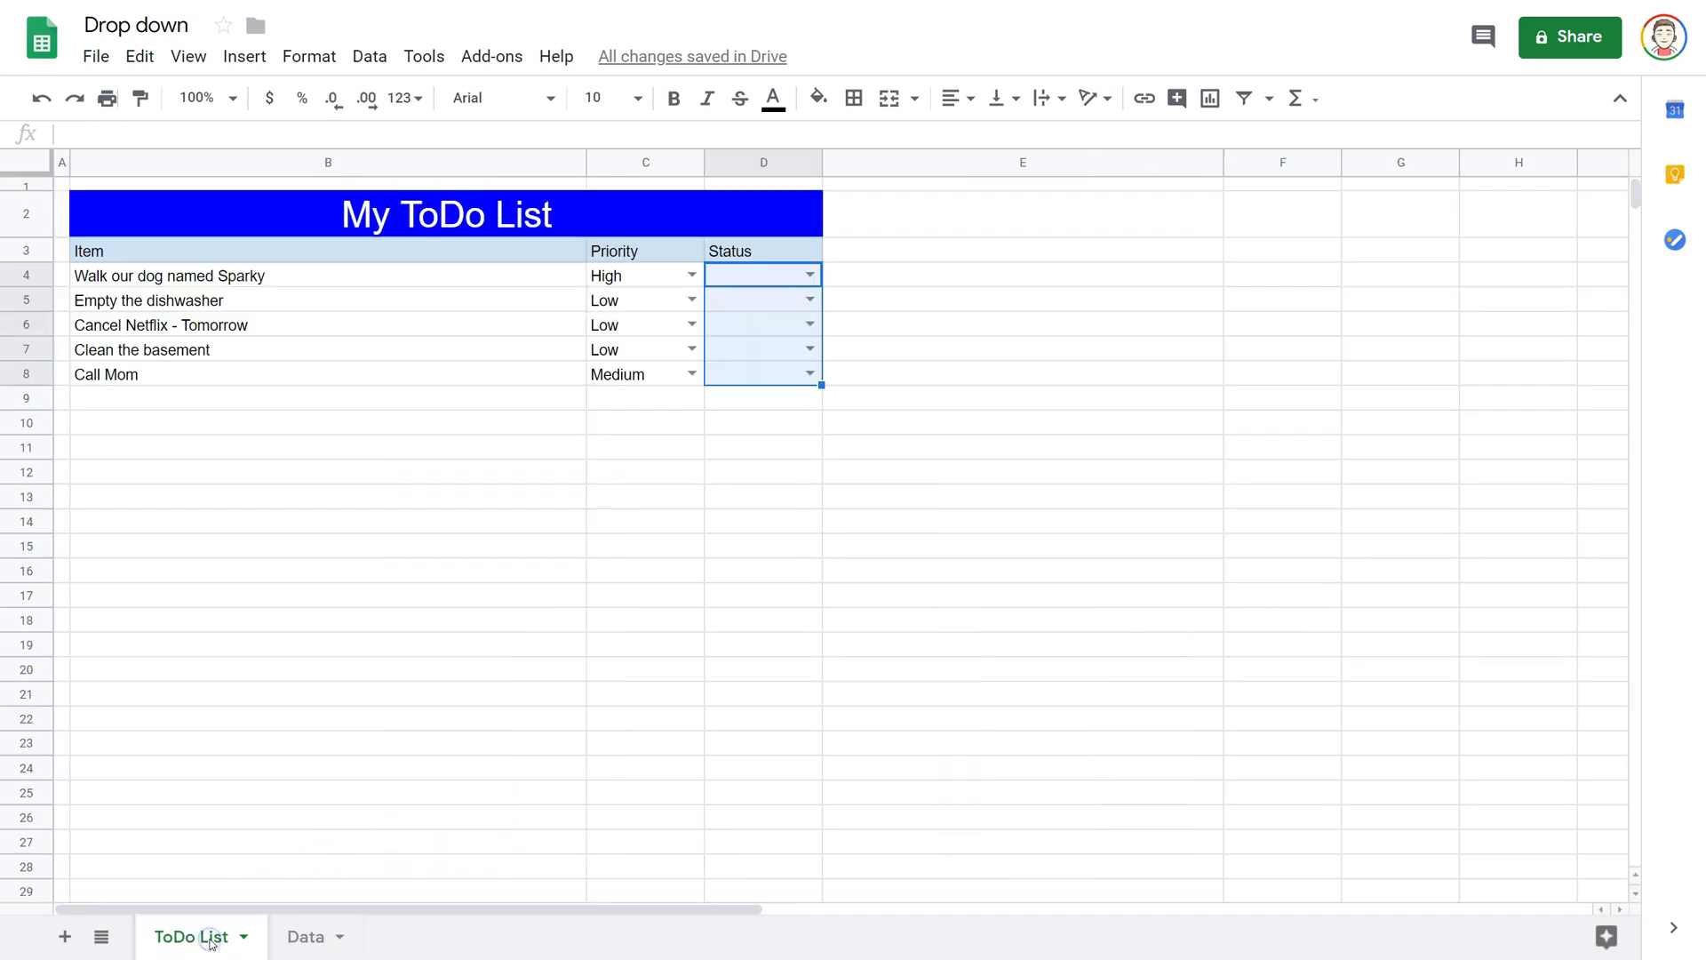
click(851, 276)
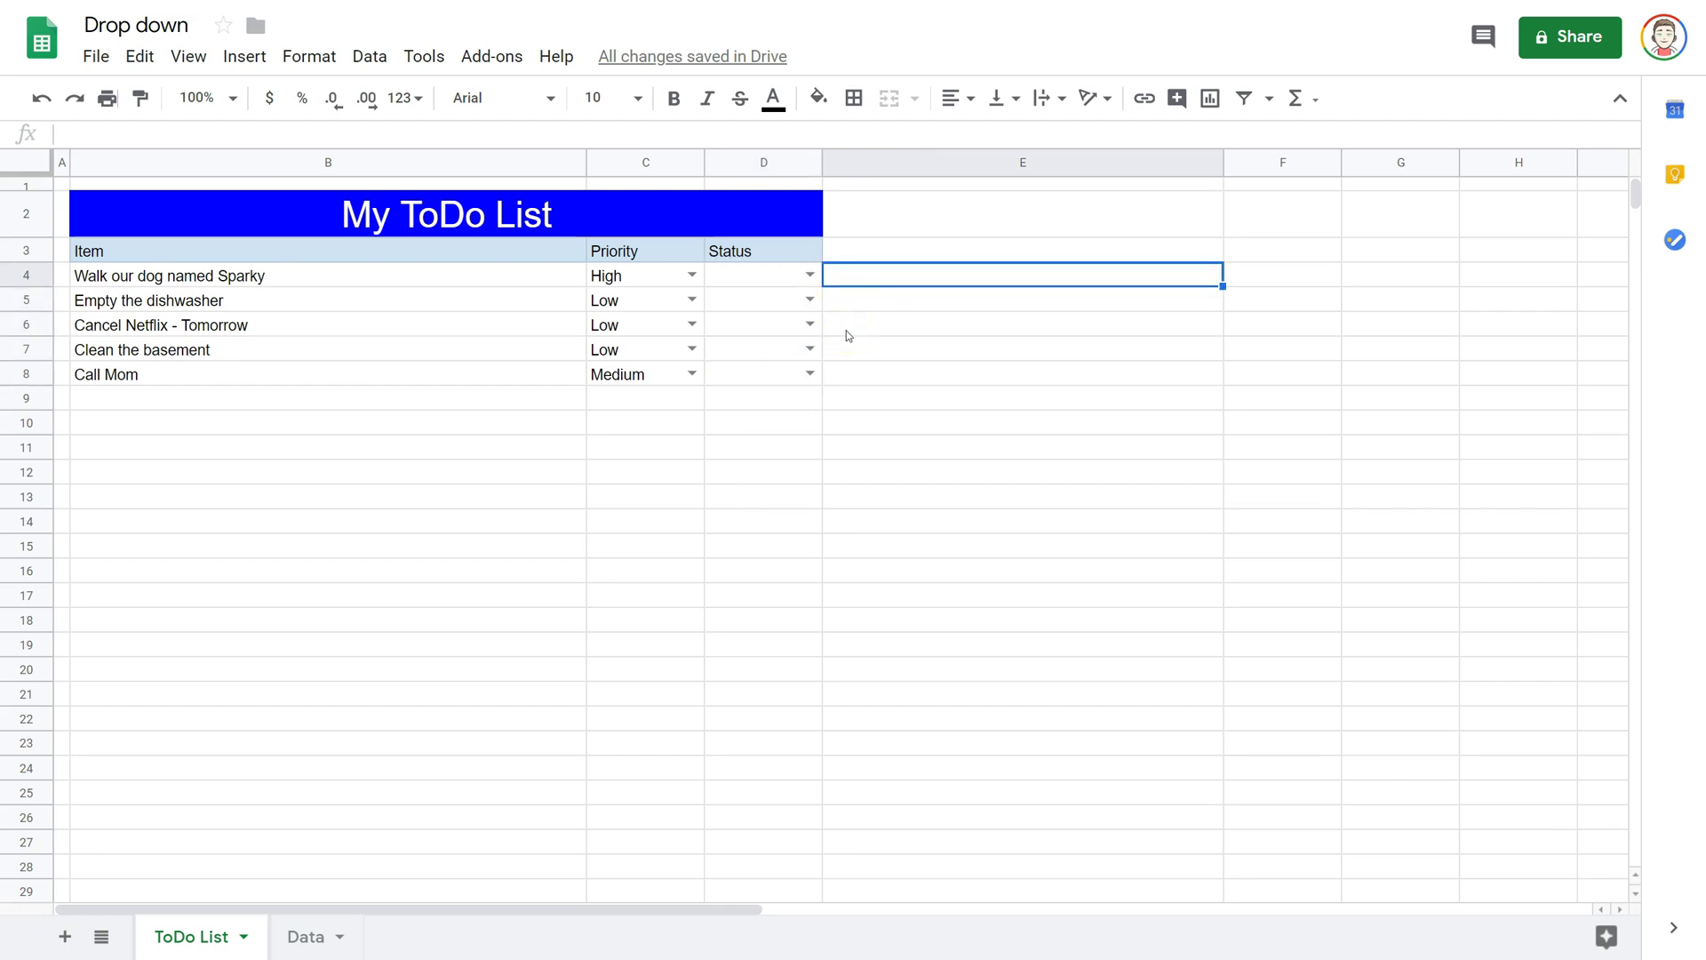
click(810, 275)
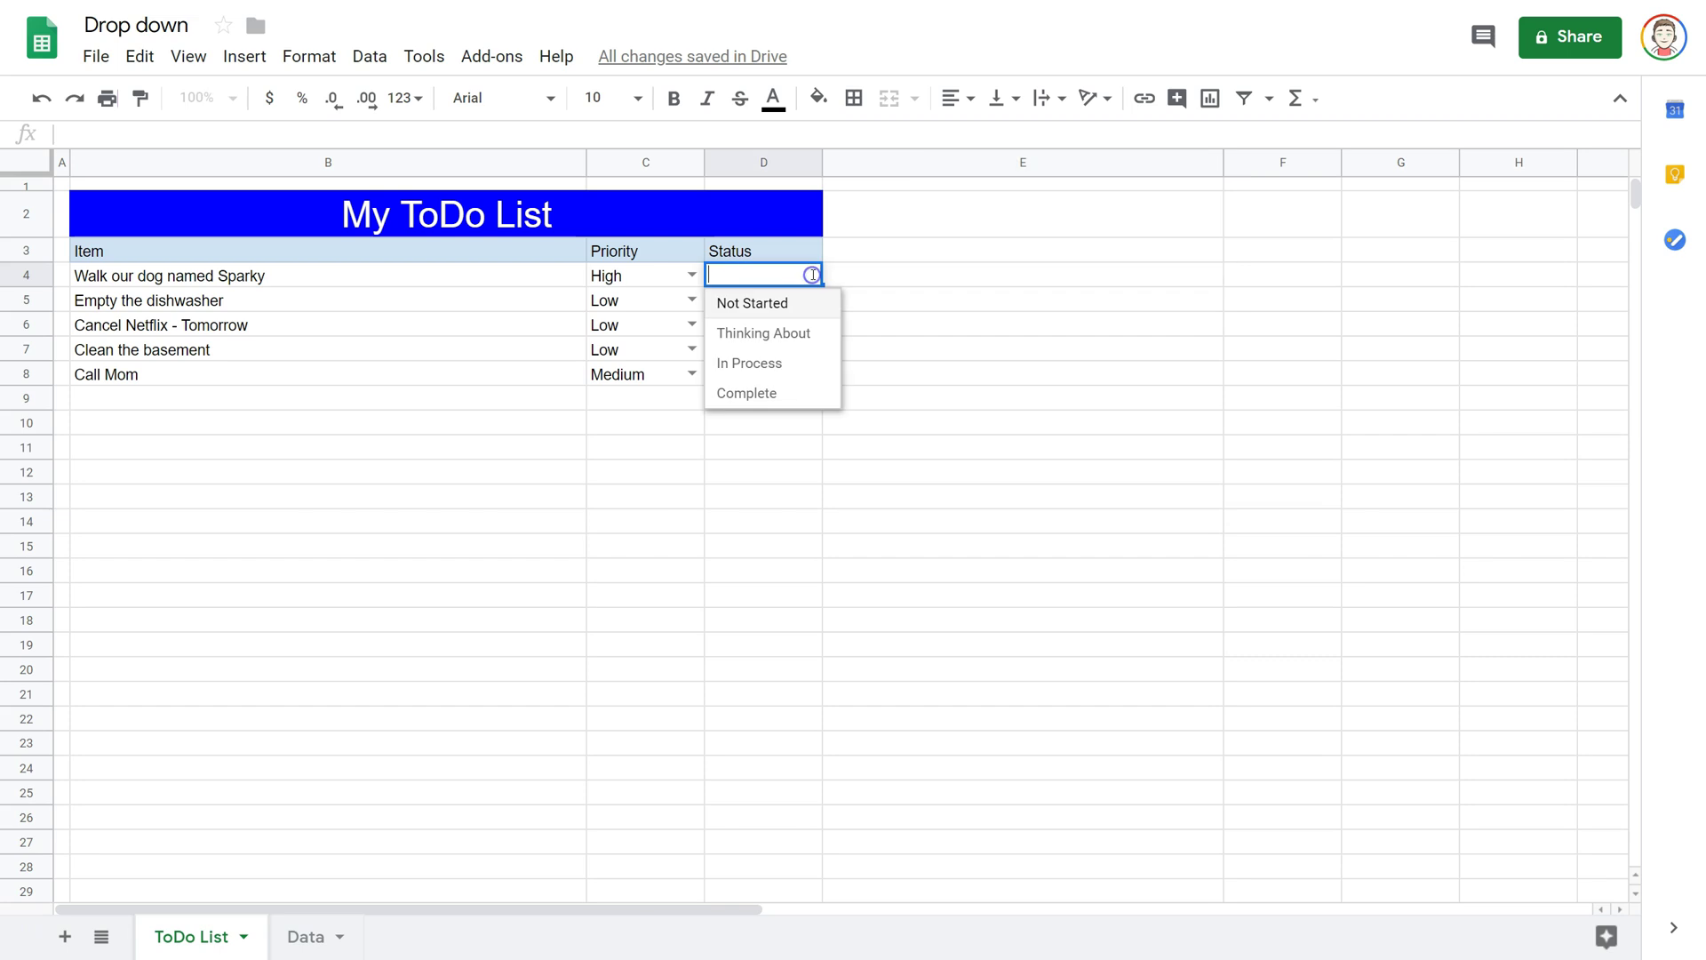
click(793, 365)
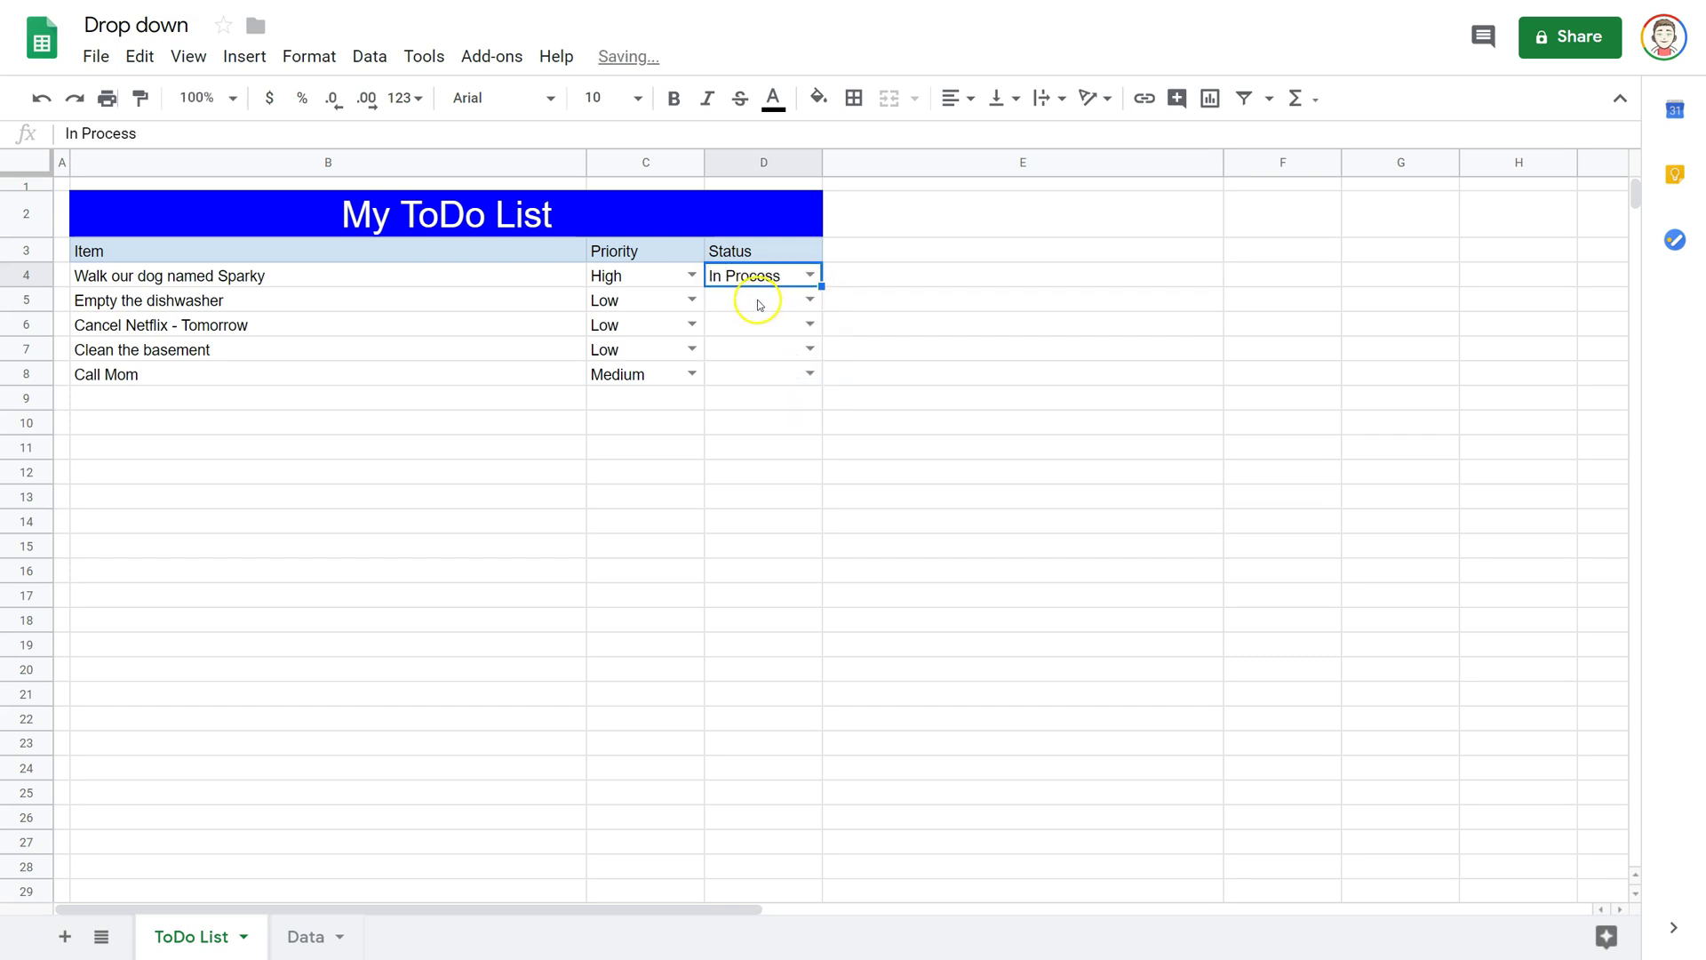
- Enter the invalid value 'dft' in D5 to test the validation
click(758, 299)
text(dft)
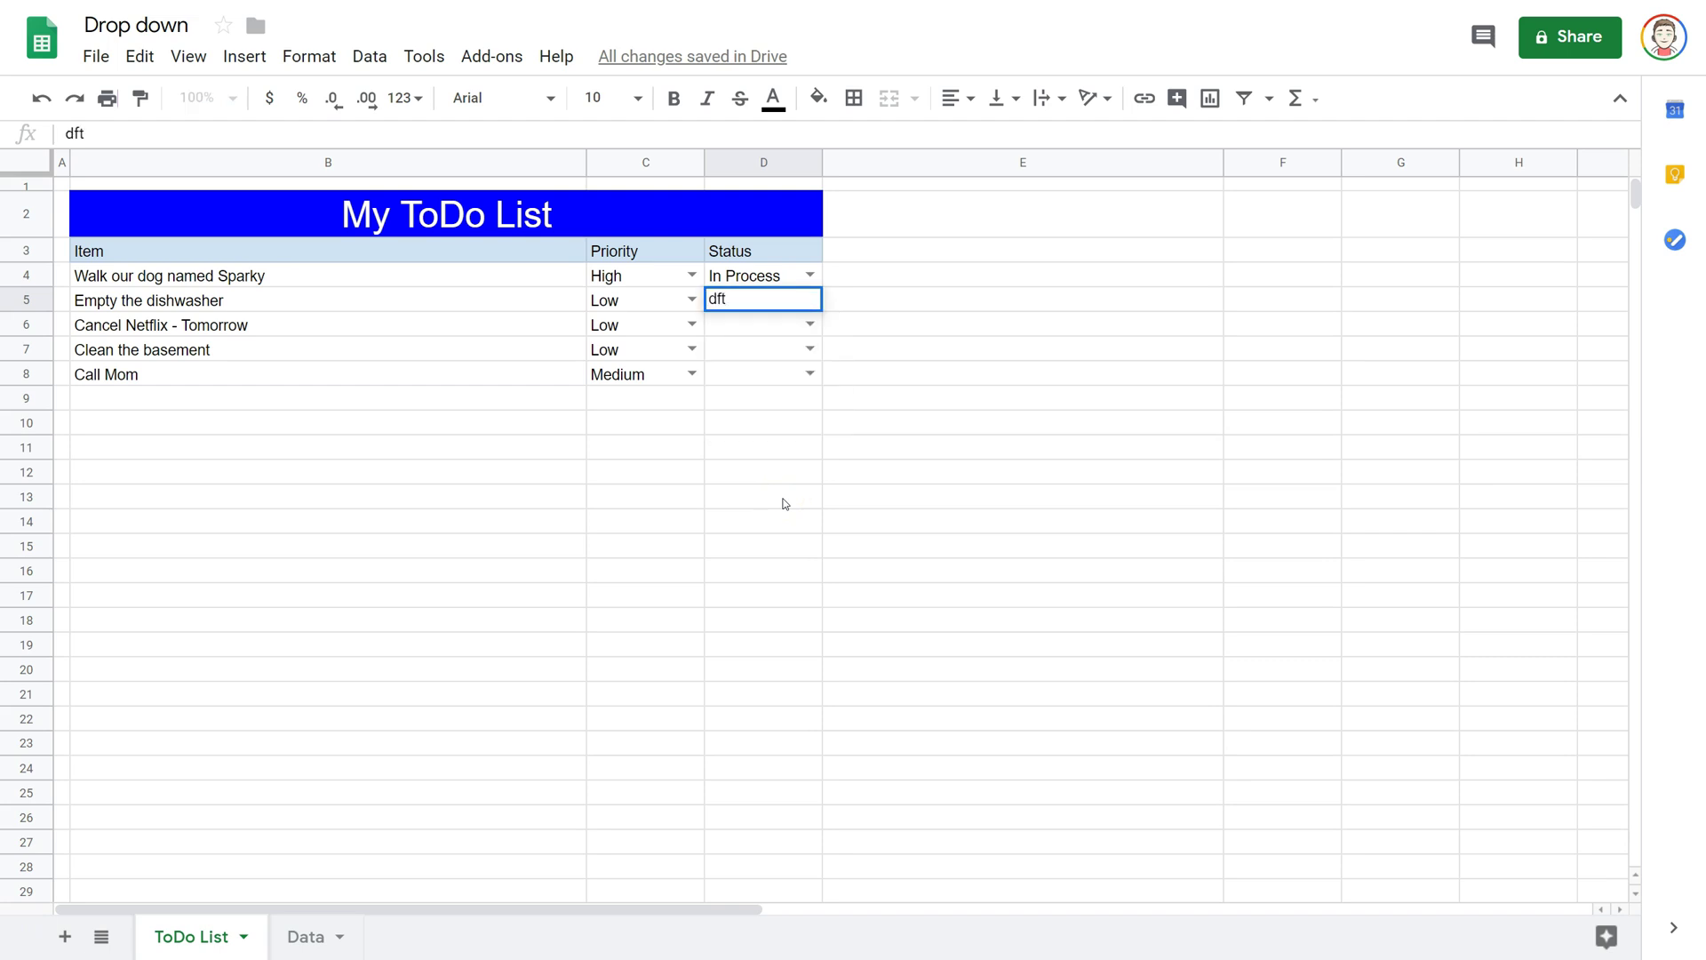
key(Return)
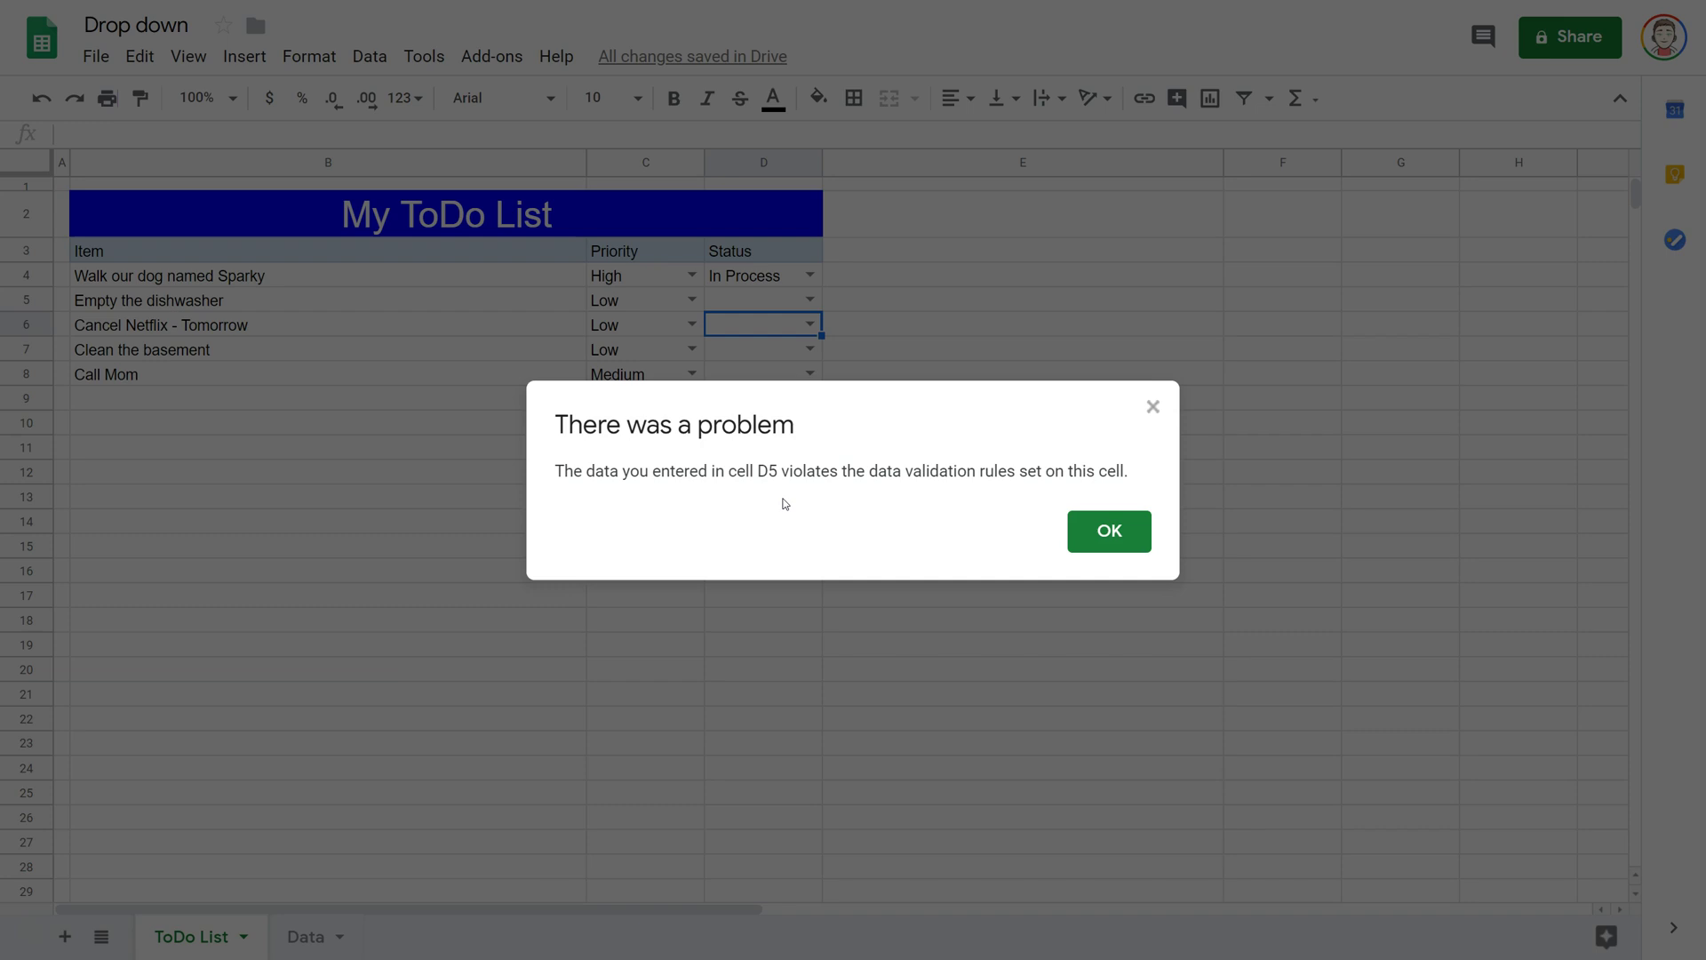
- Dismiss the 'There was a problem' validation warning with OK
click(1108, 531)
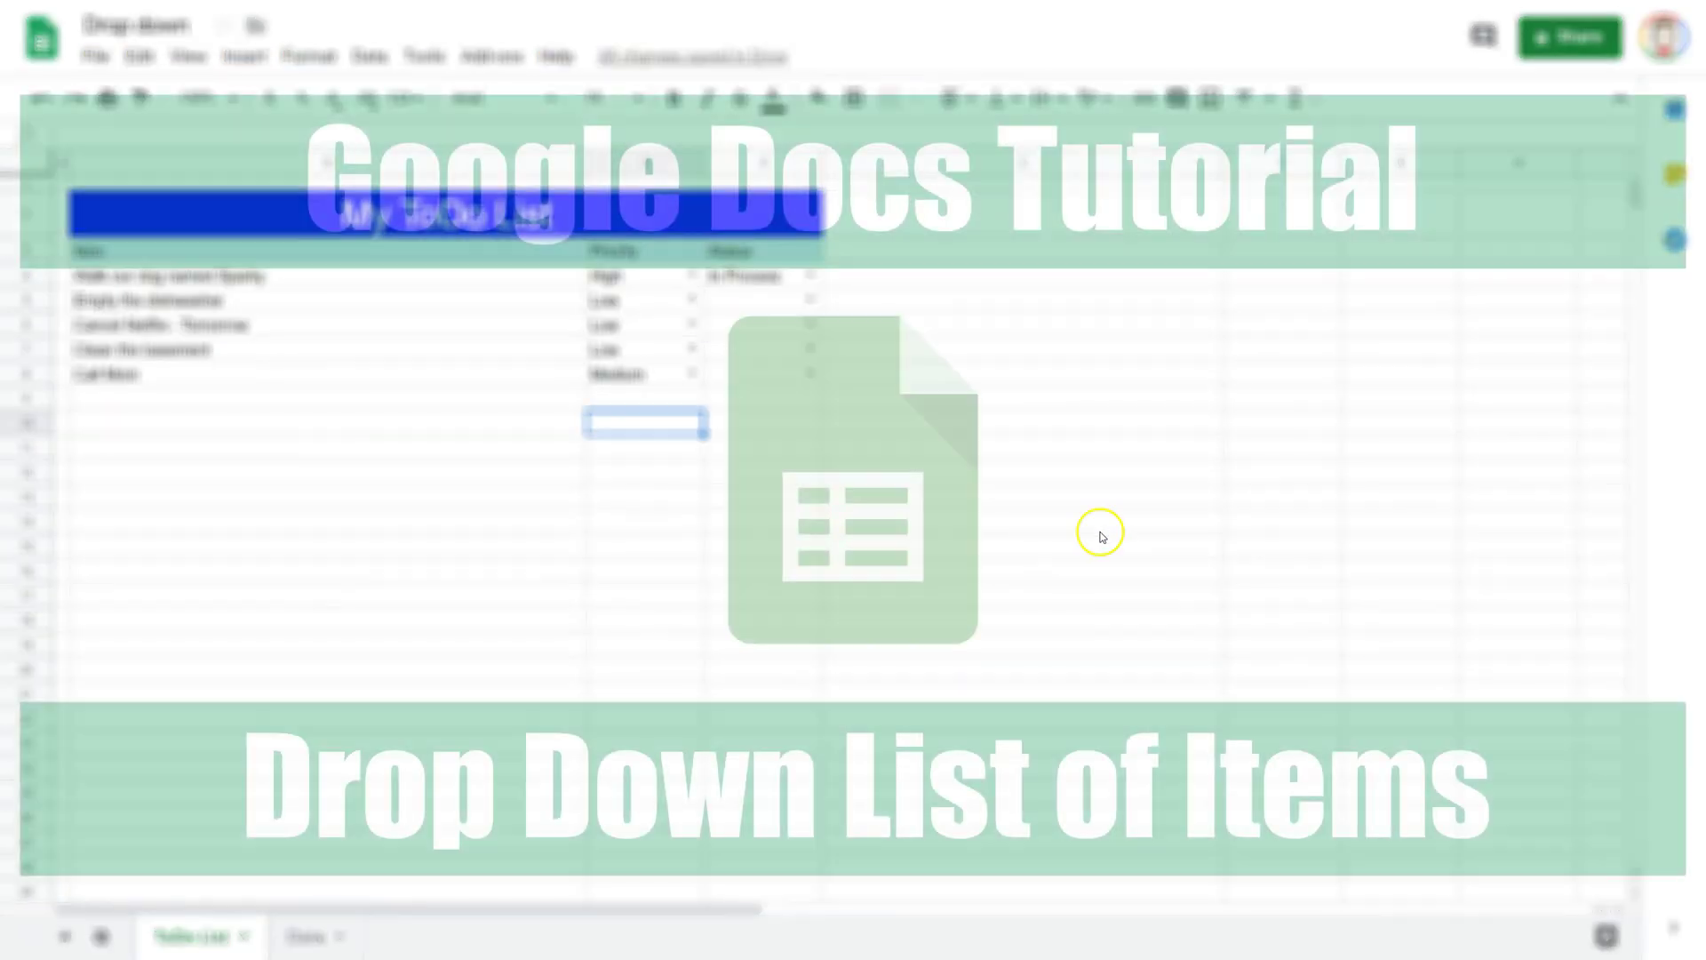